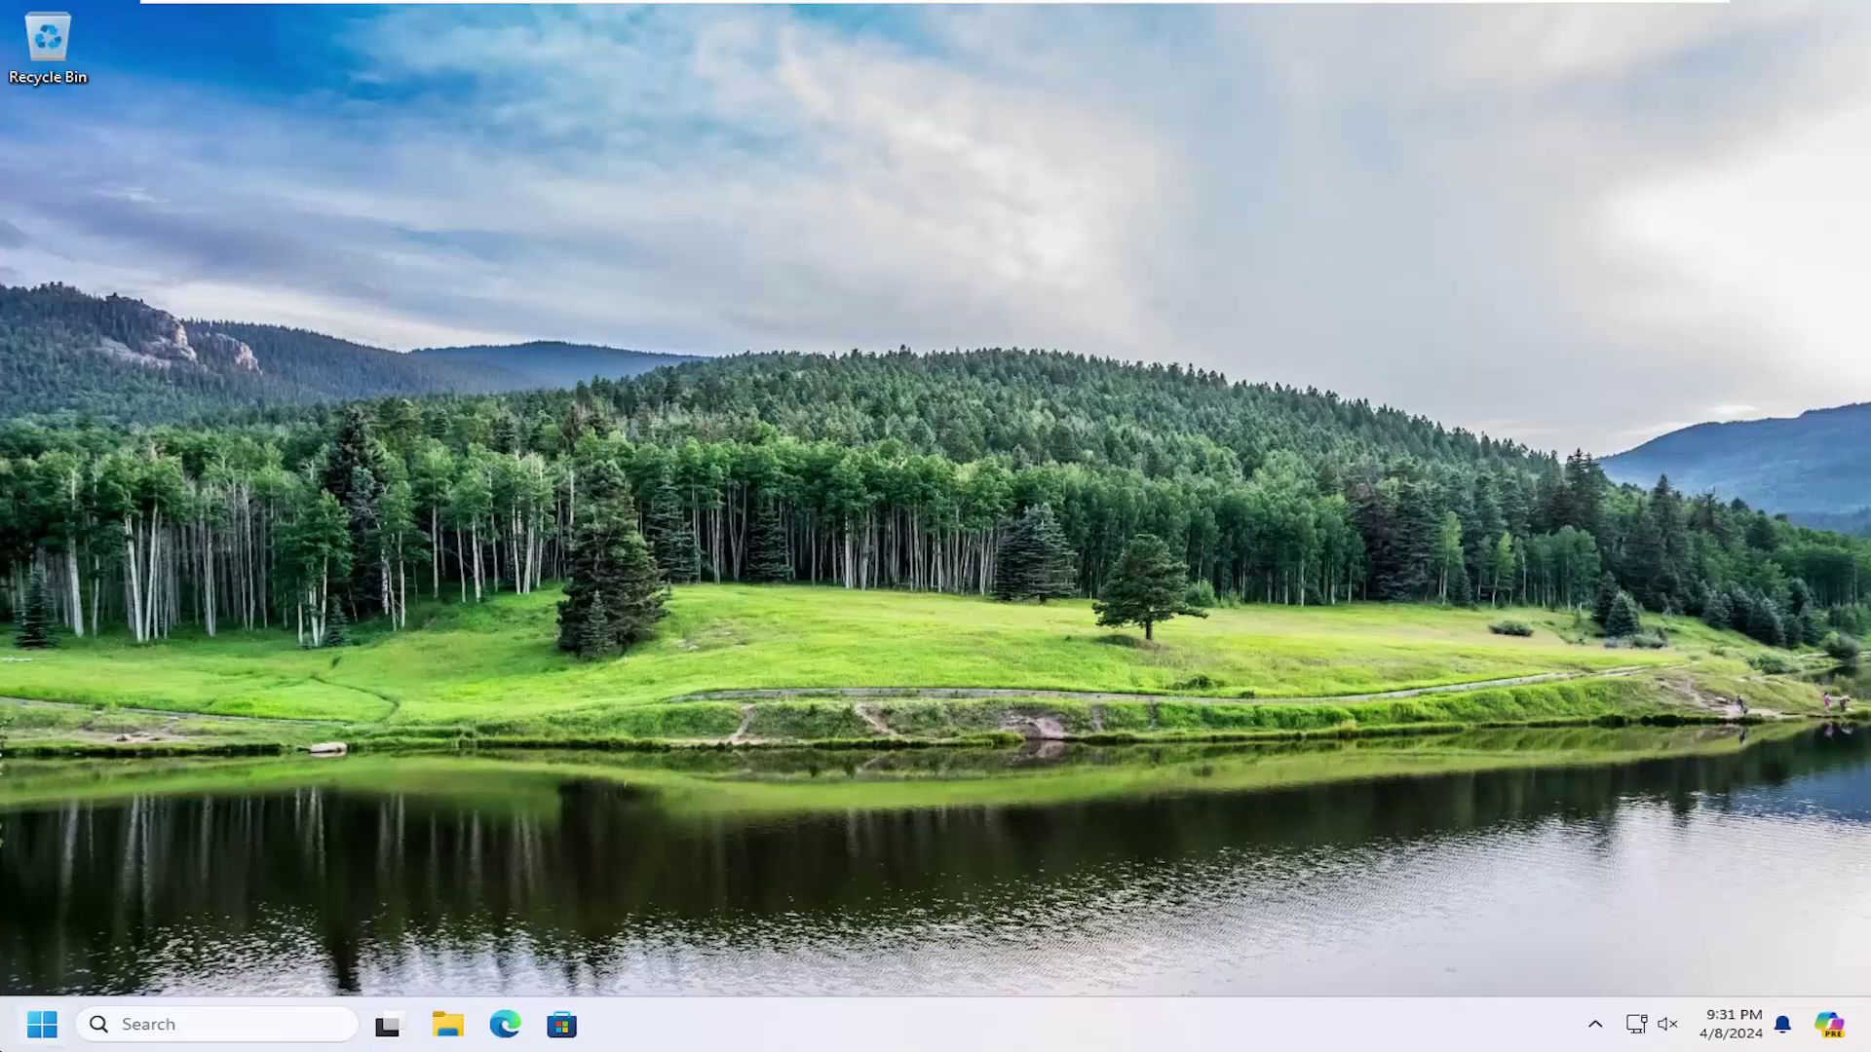
Step: Launch Settings from a Start search for 'settings' and go to Accounts › Email & accounts
click(41, 1029)
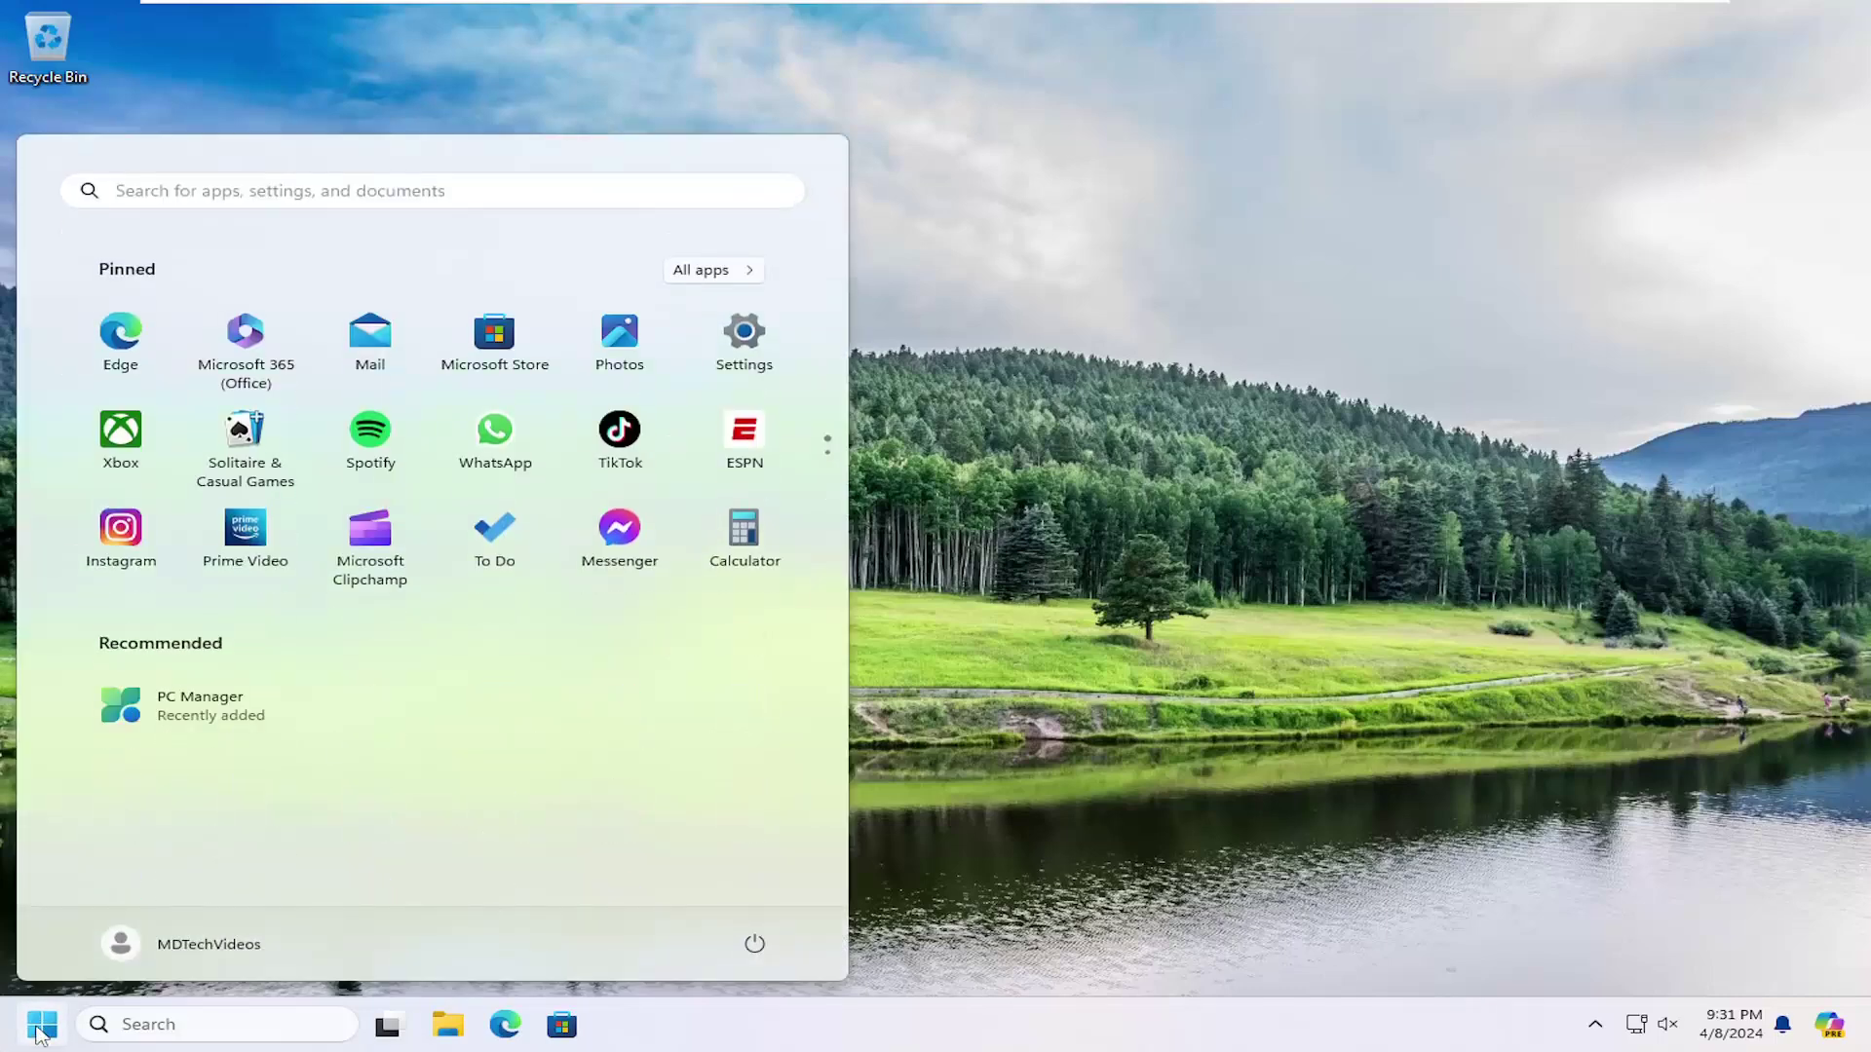
text(settings)
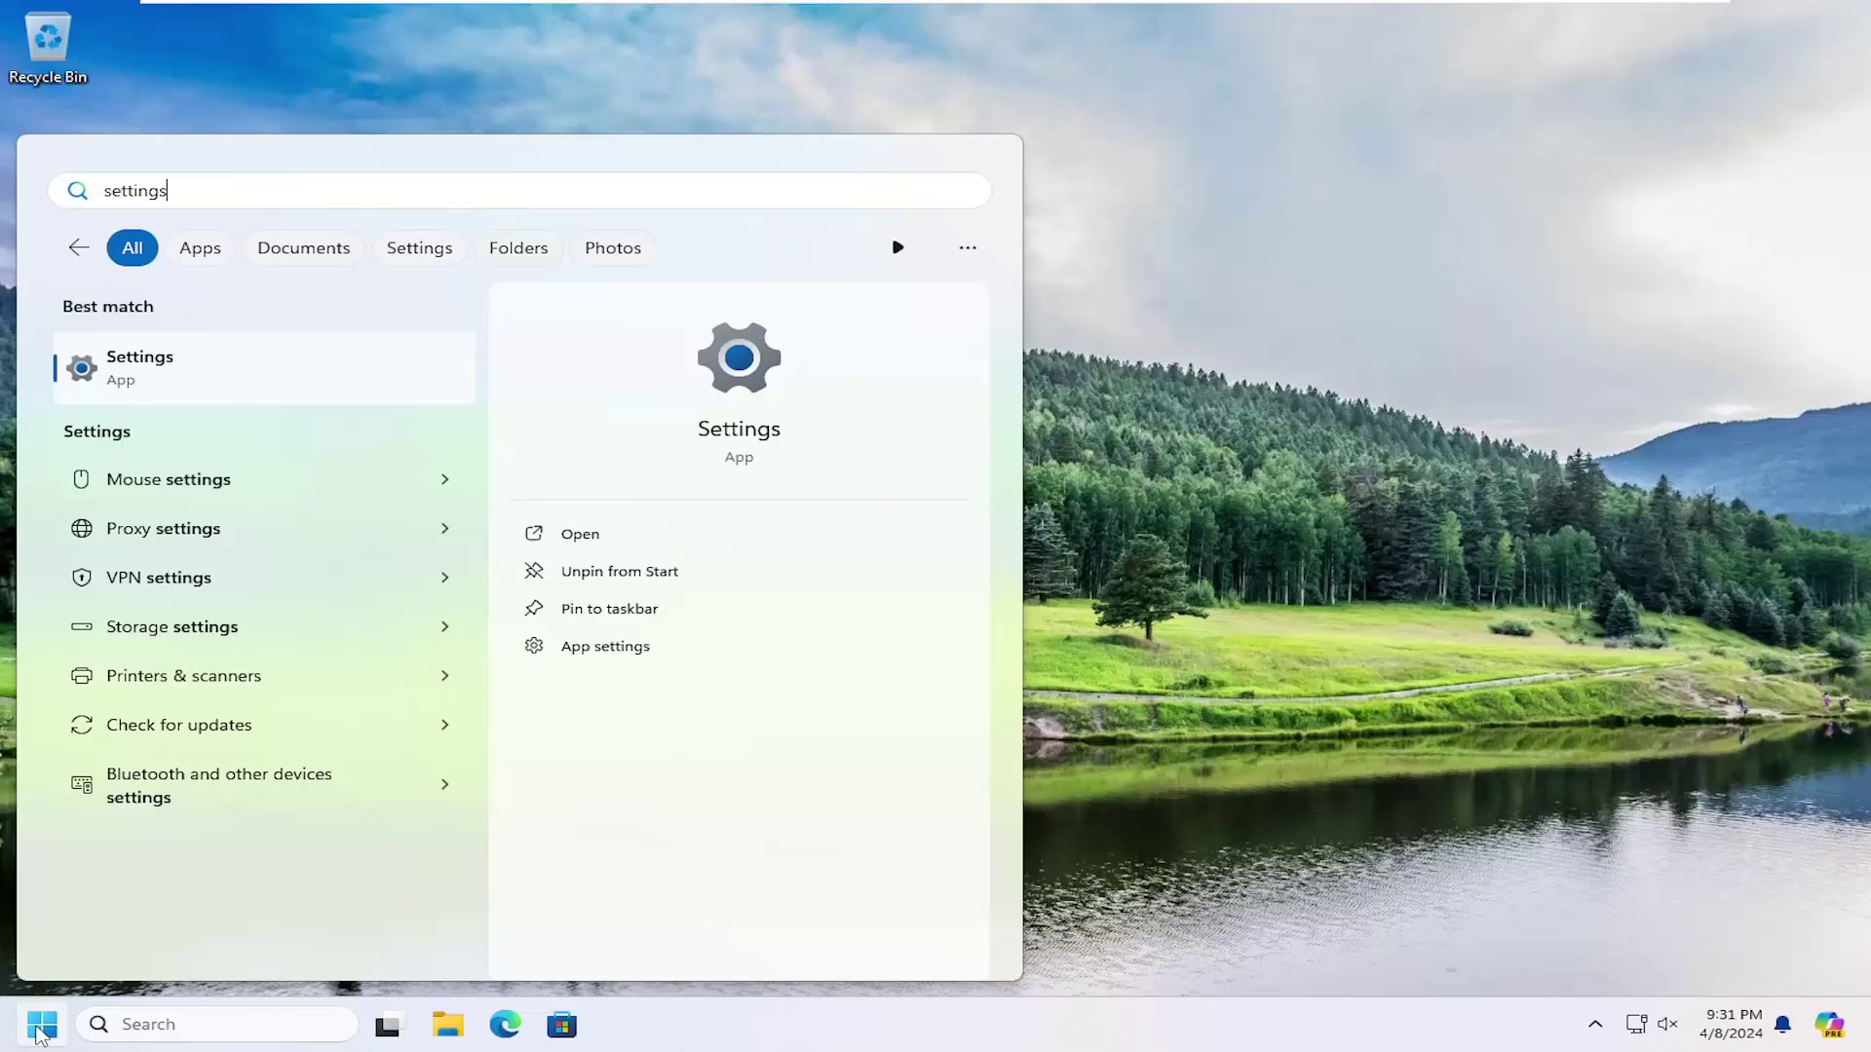
click(137, 364)
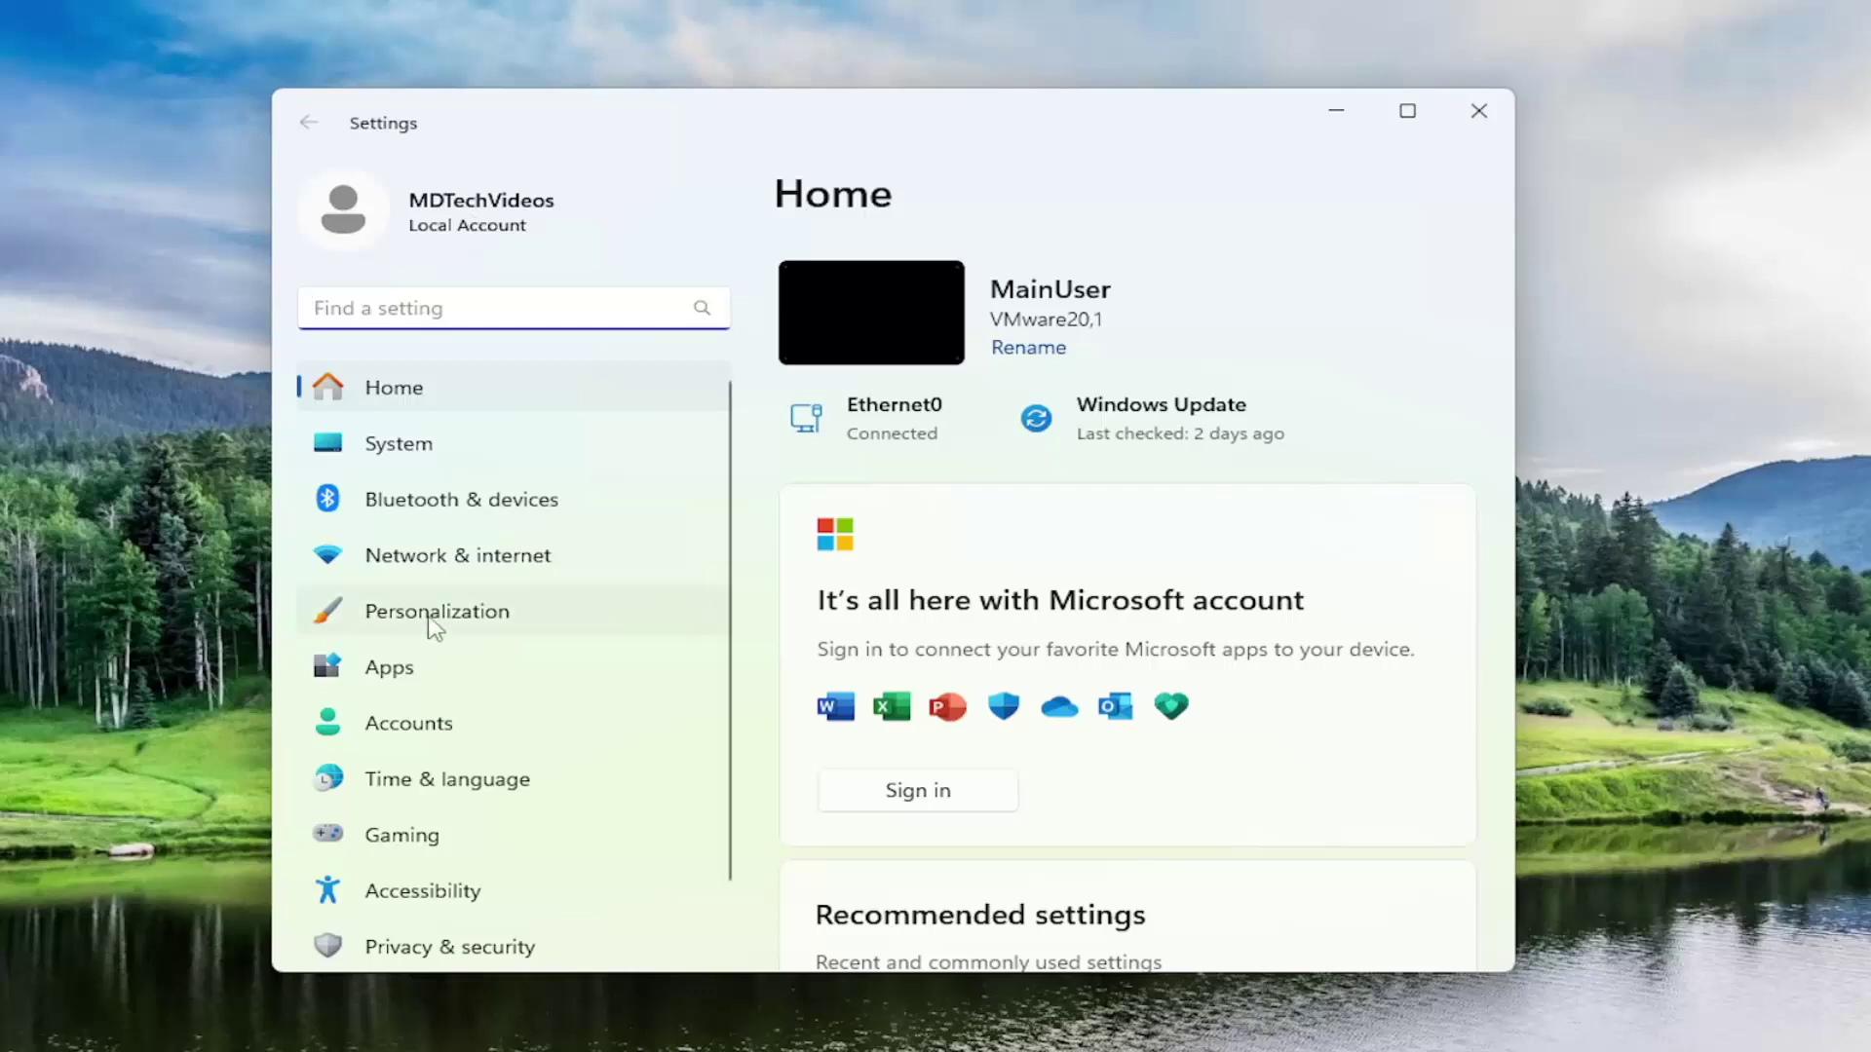
click(331, 741)
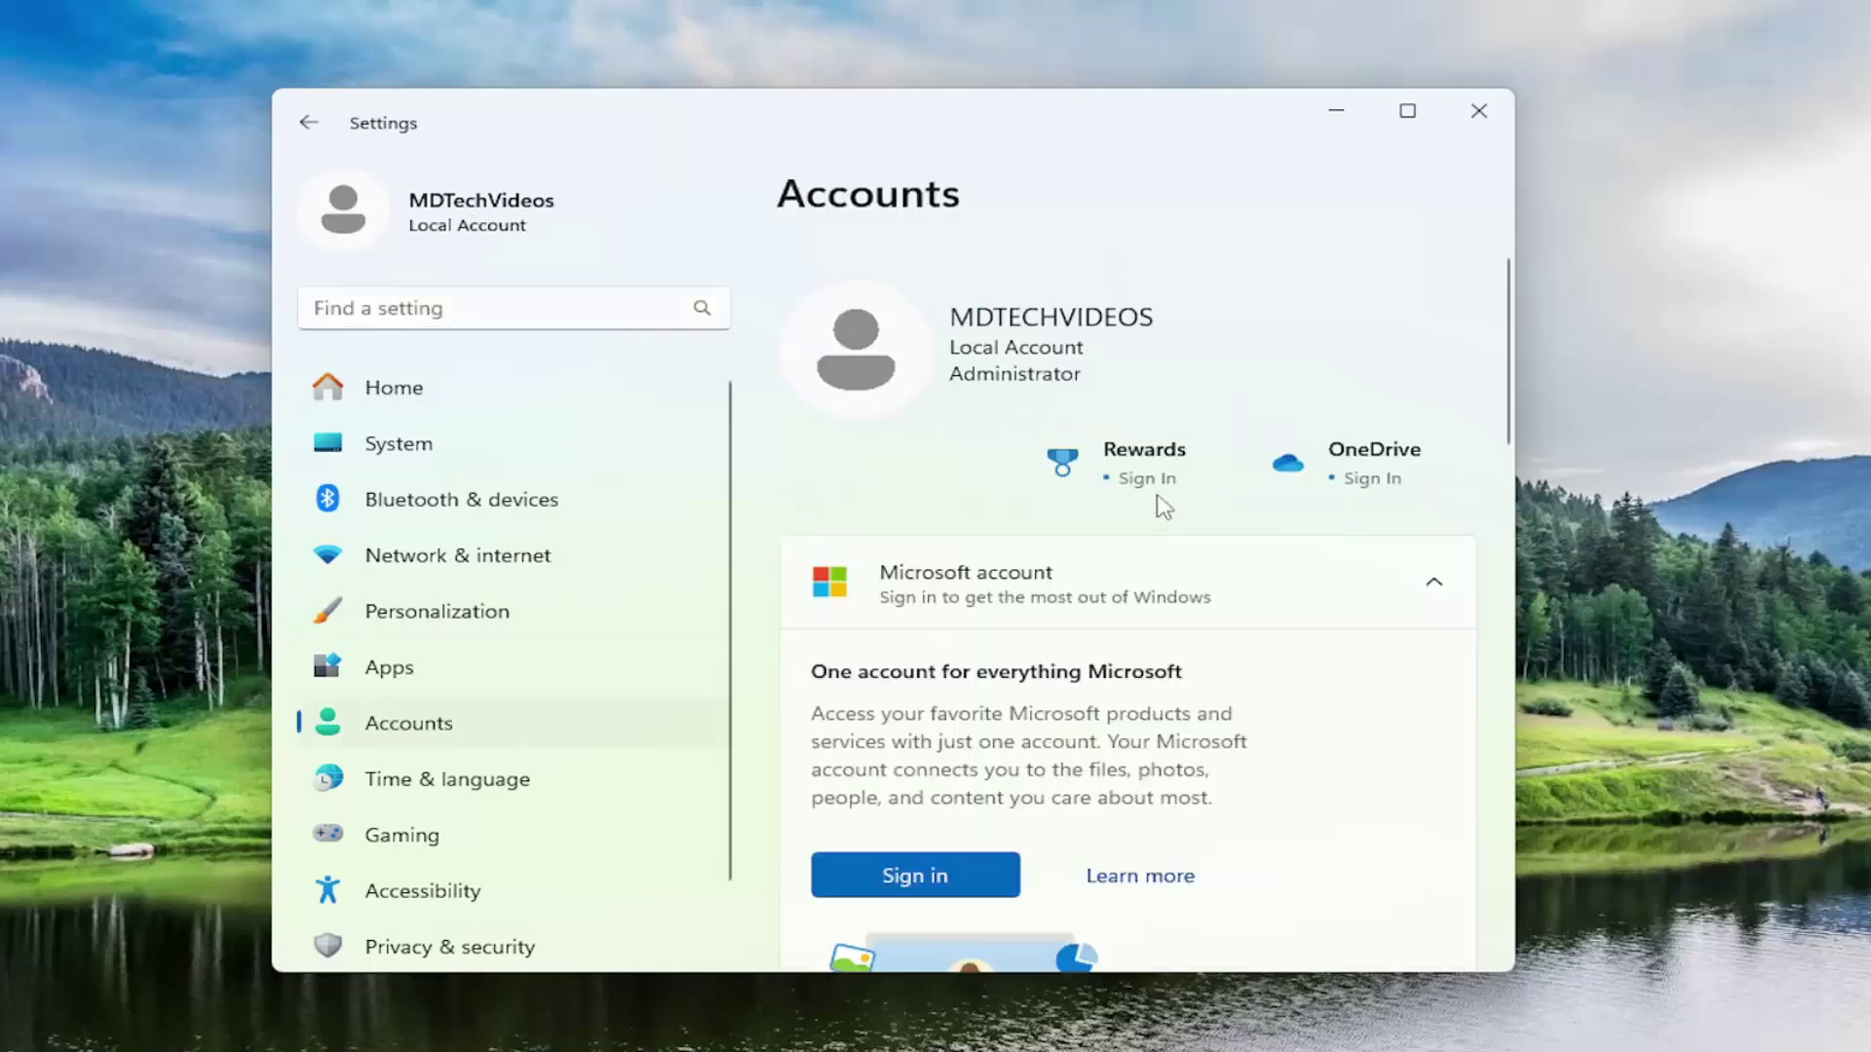
scroll(1072, 438, down, 2)
scroll(1064, 438, down, 5)
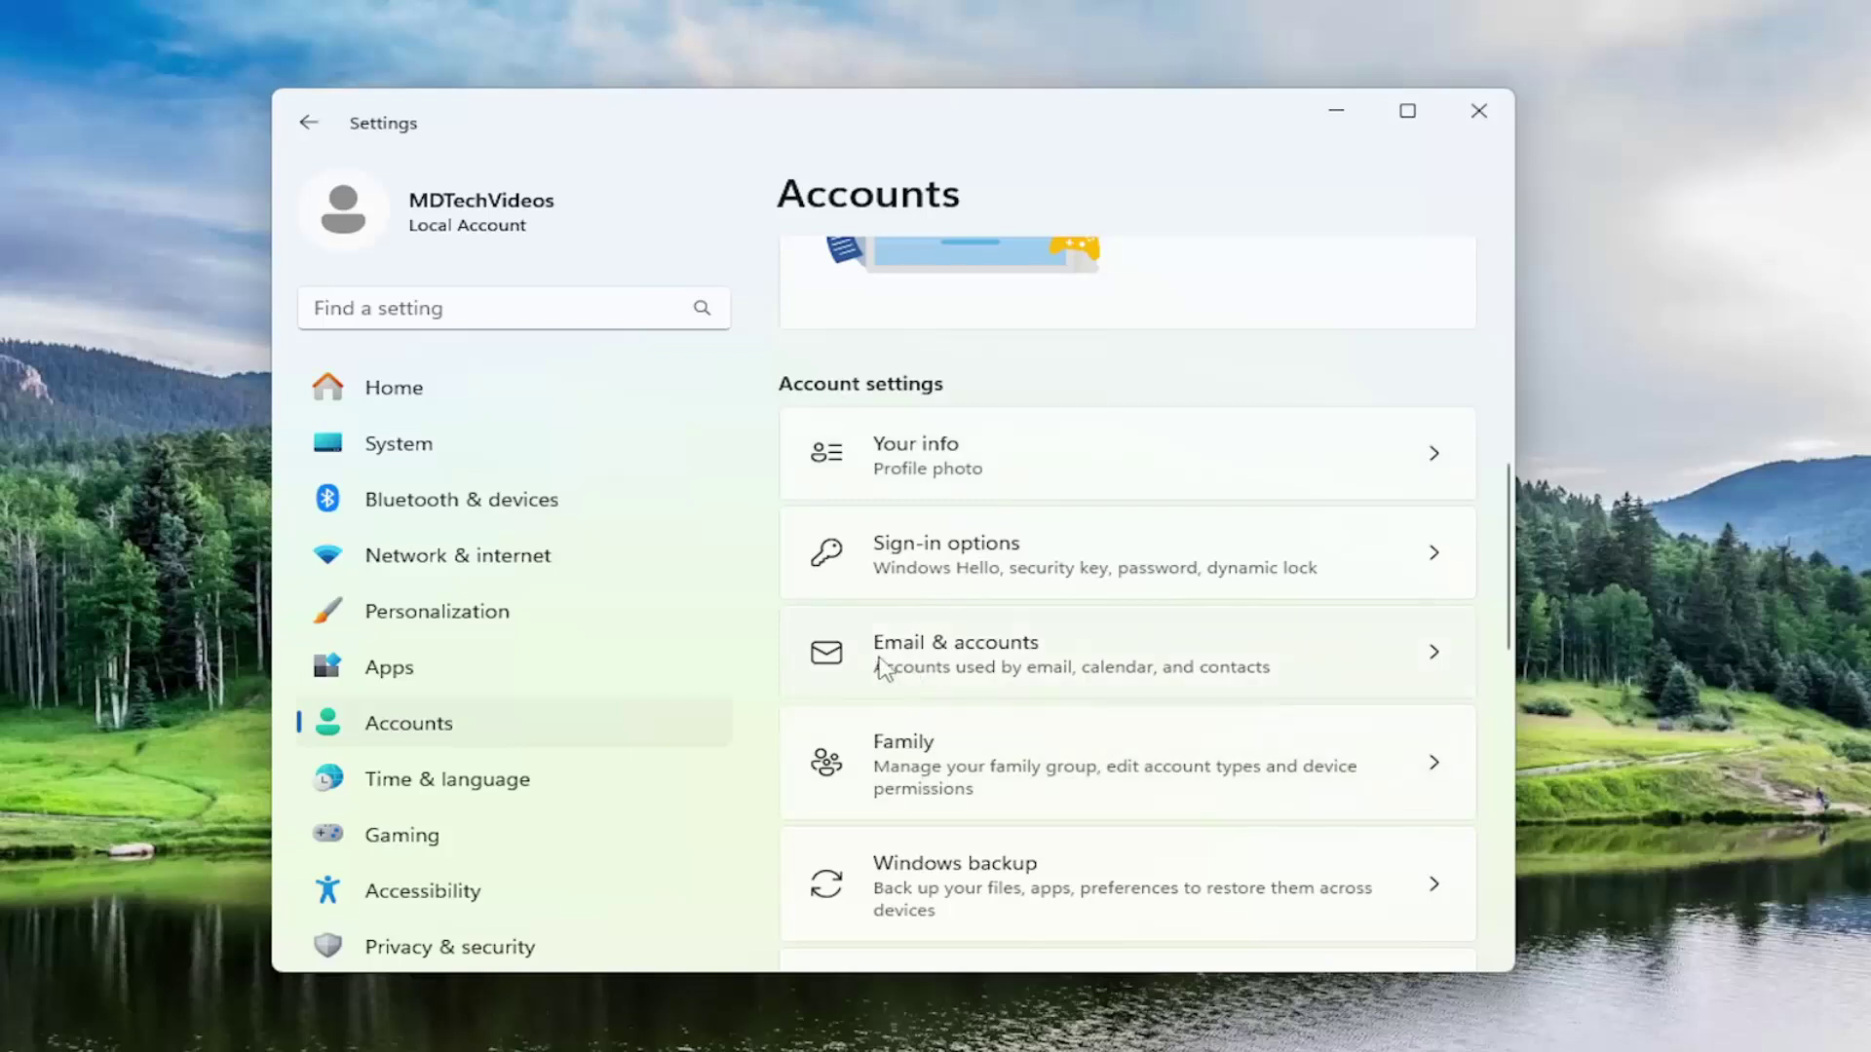
click(1079, 668)
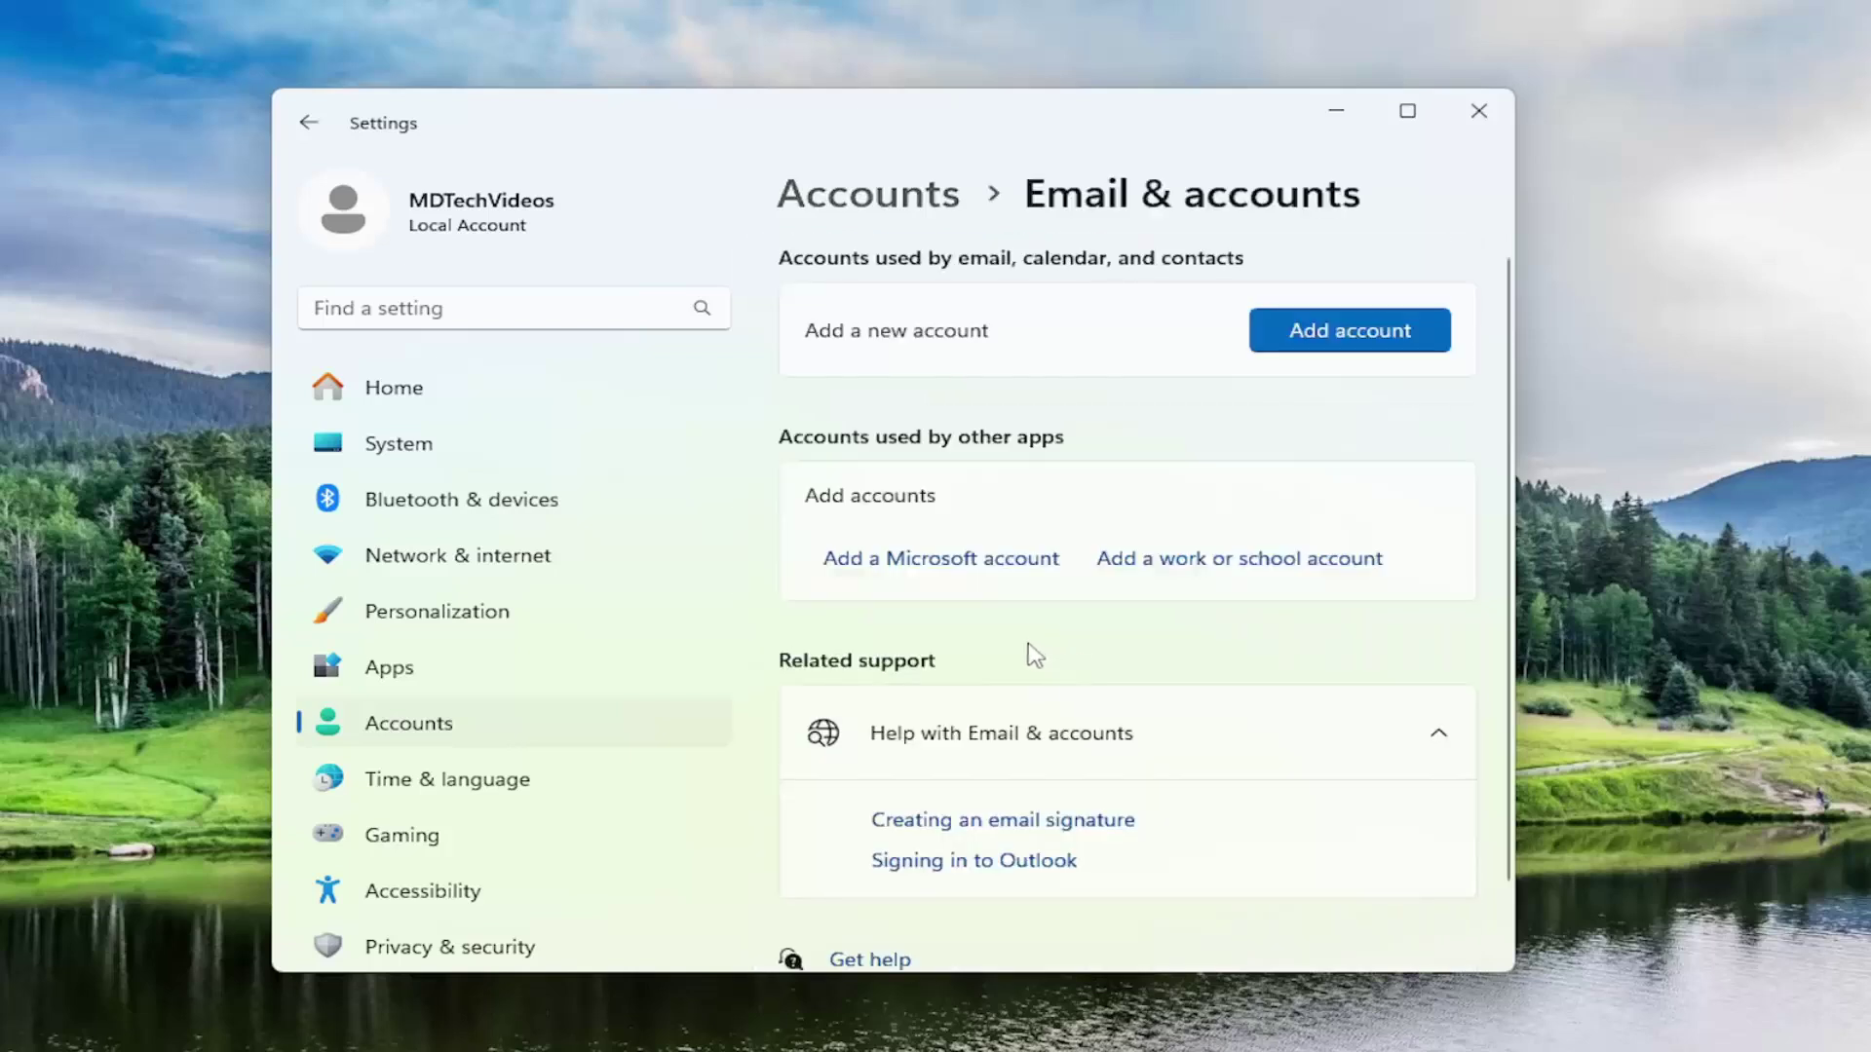
click(900, 577)
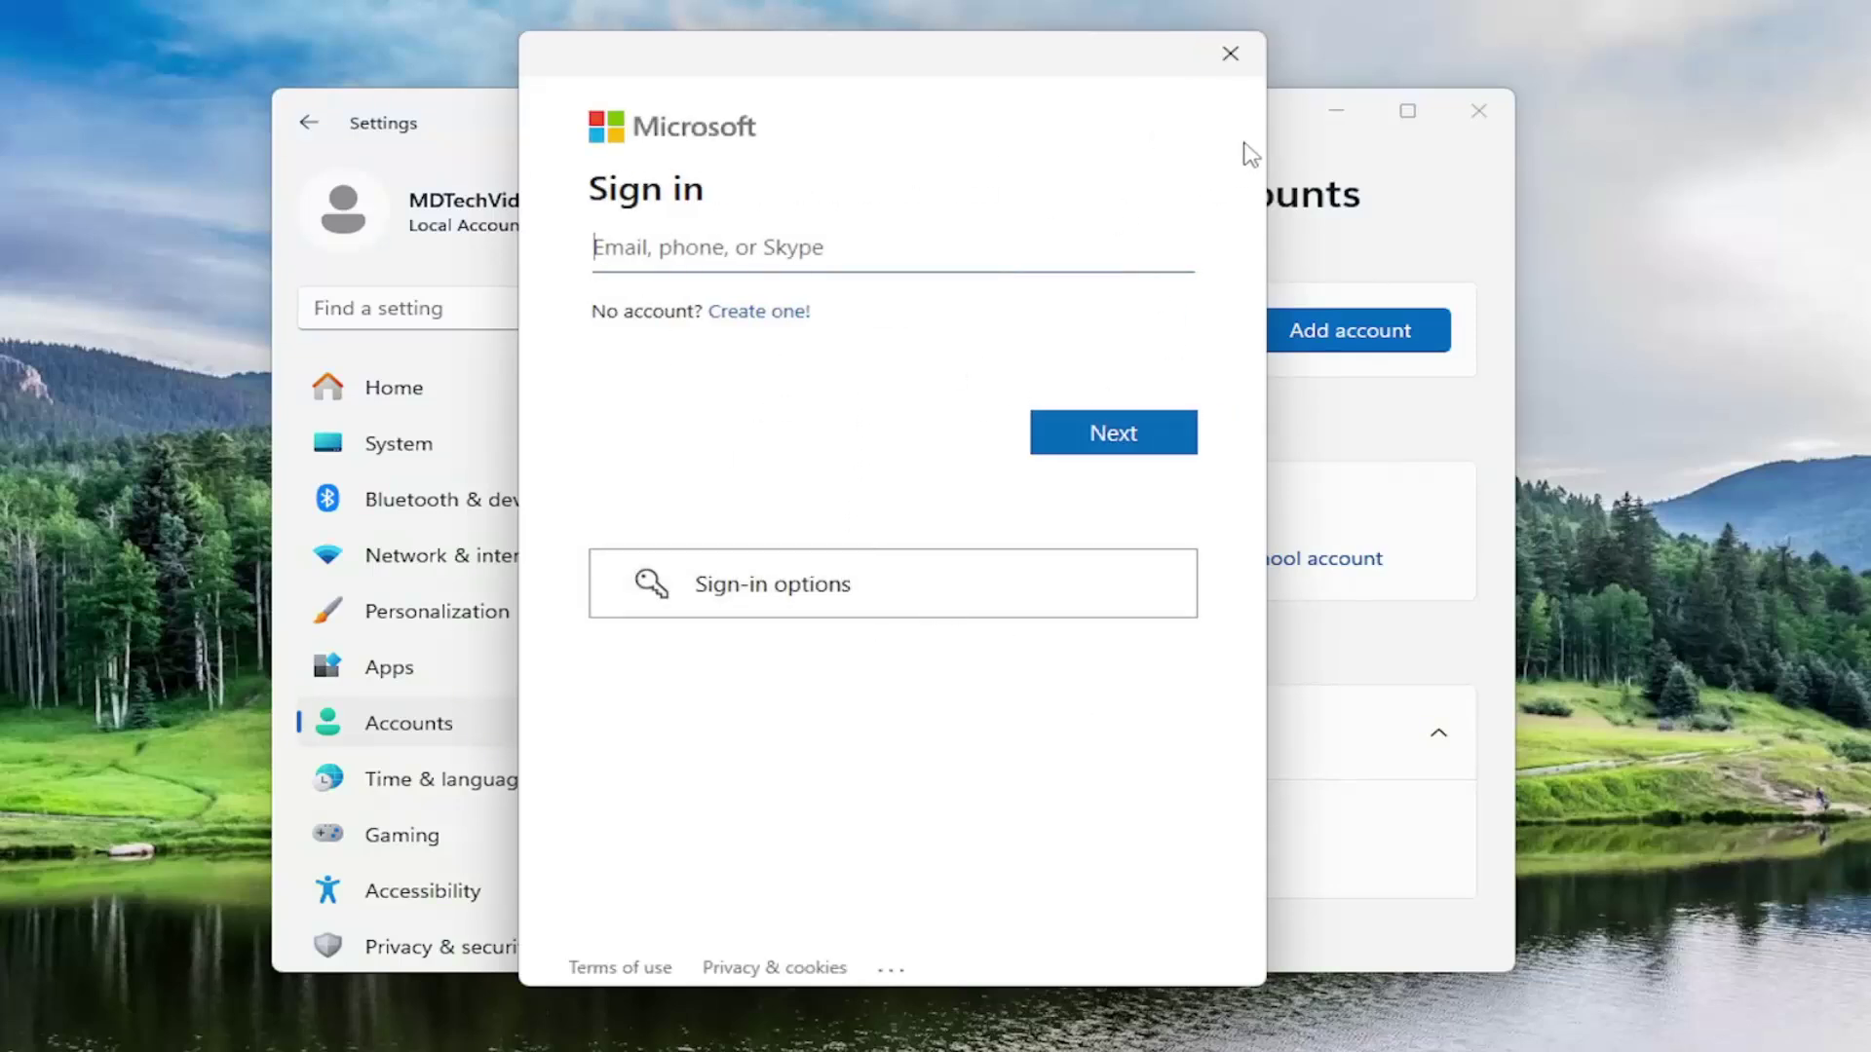
key(Escape)
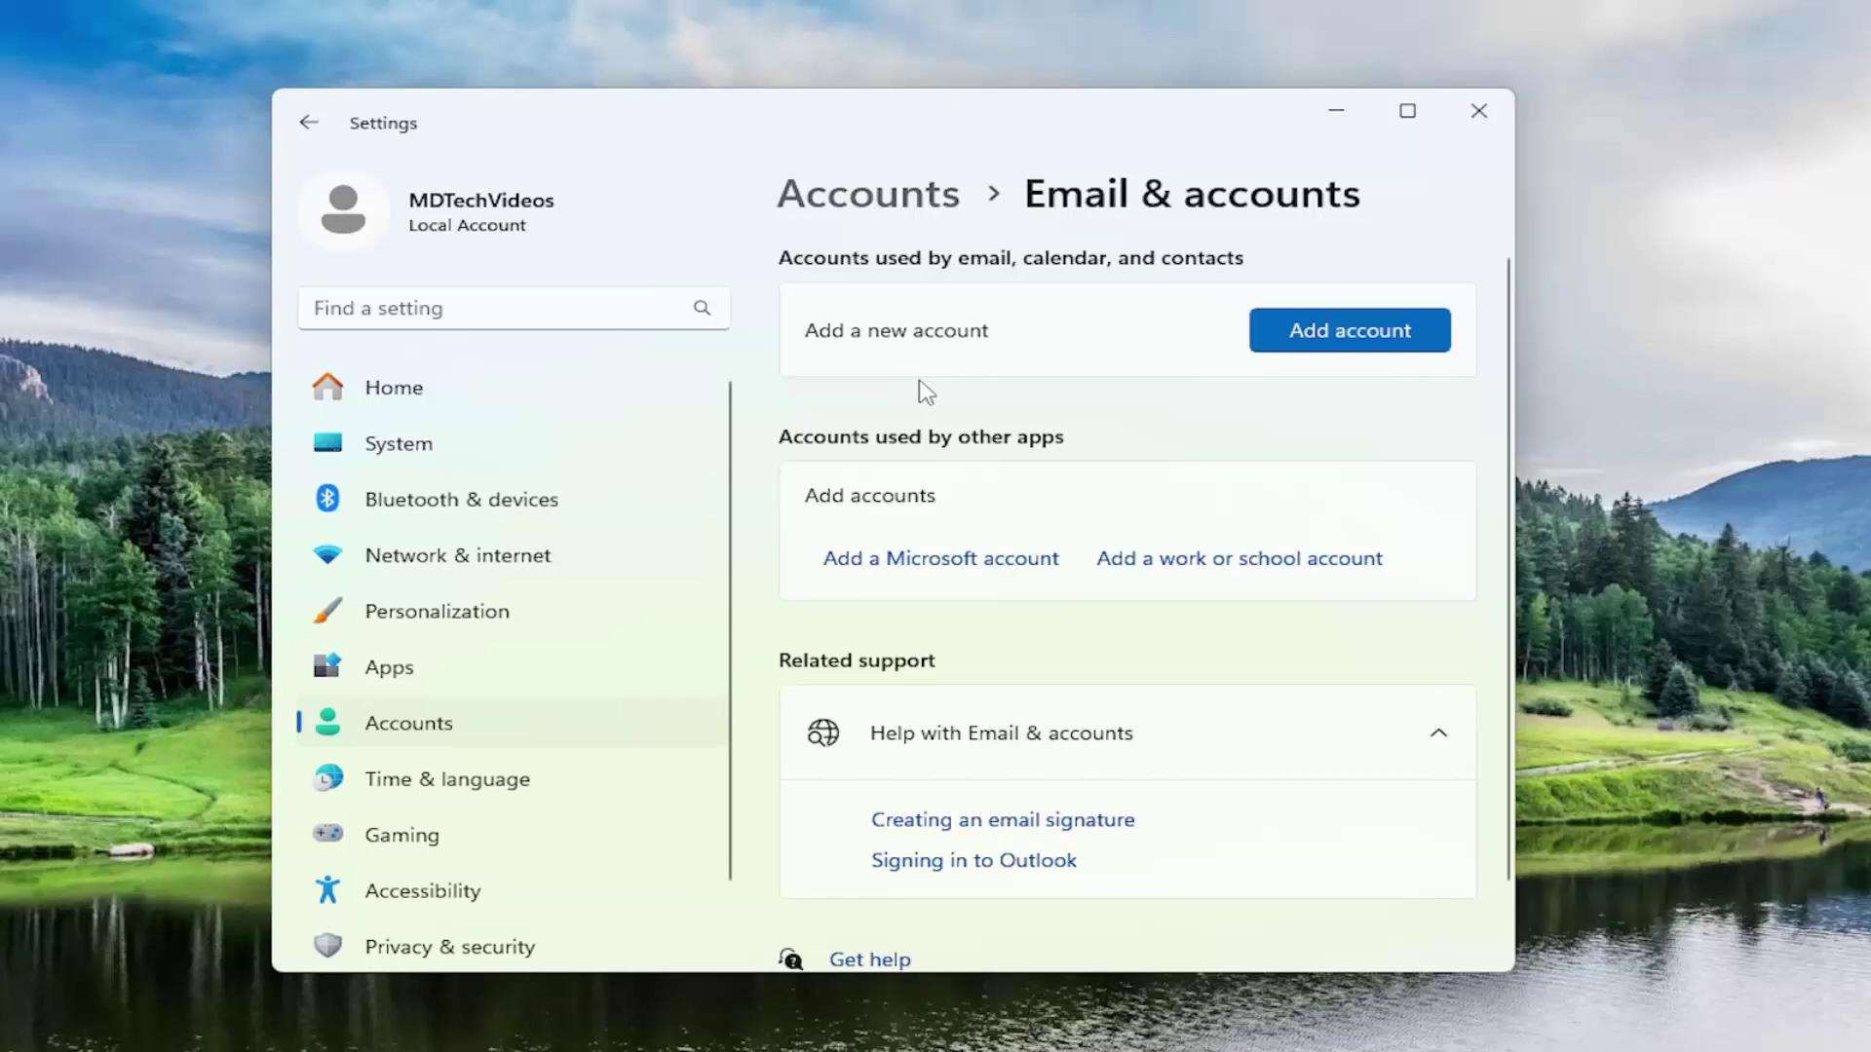
click(1361, 353)
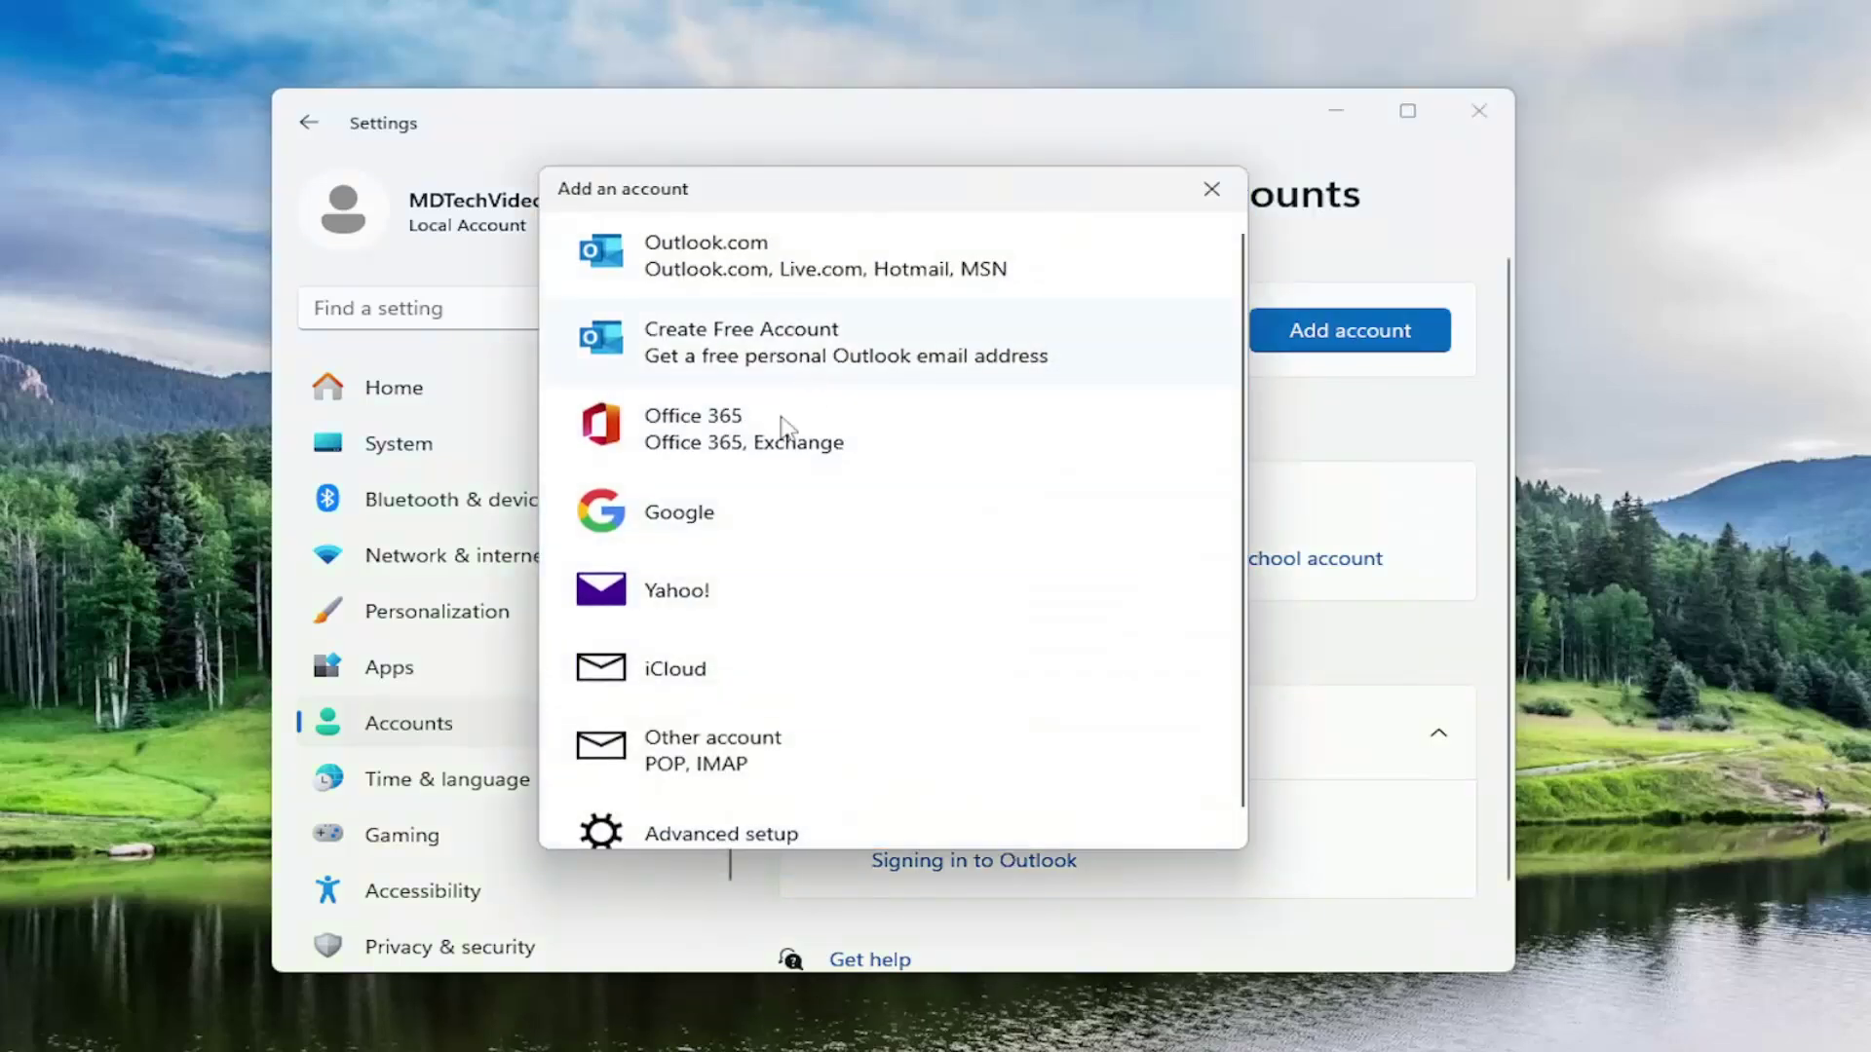
scroll(744, 543, down, 1)
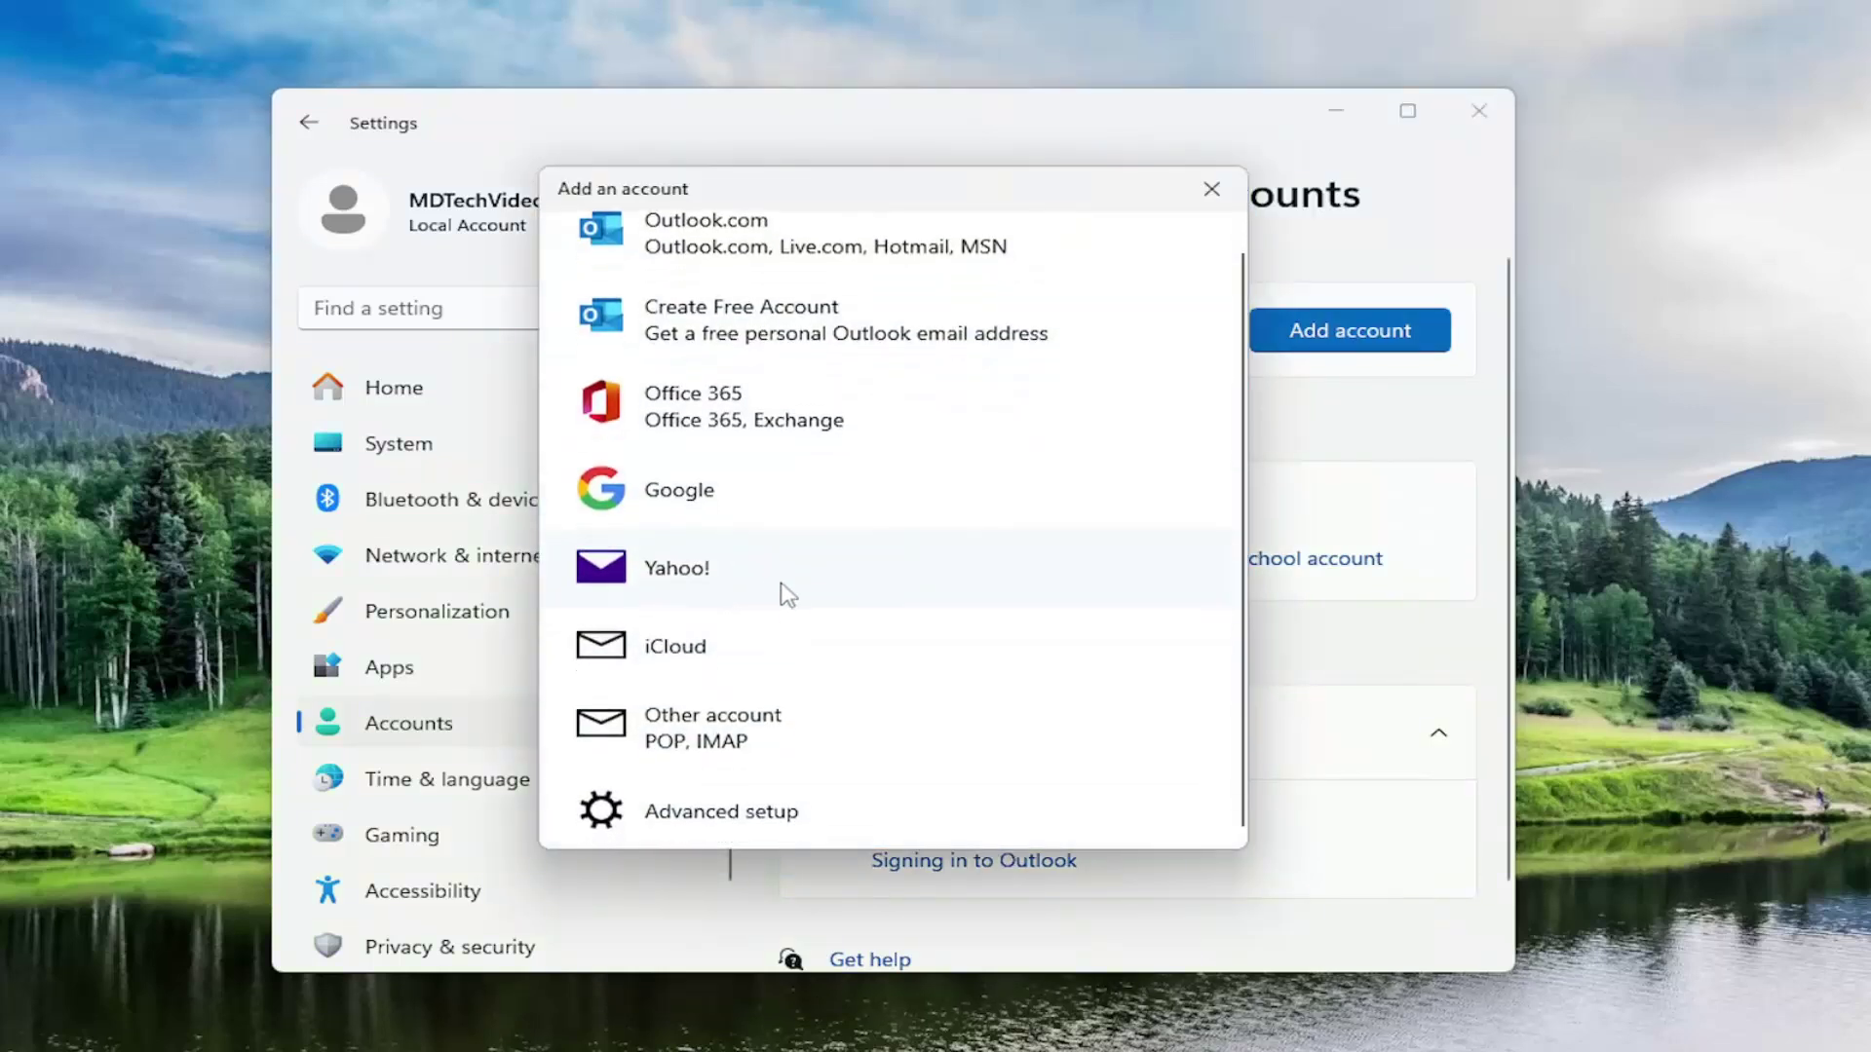
scroll(781, 588, up, 1)
click(1211, 188)
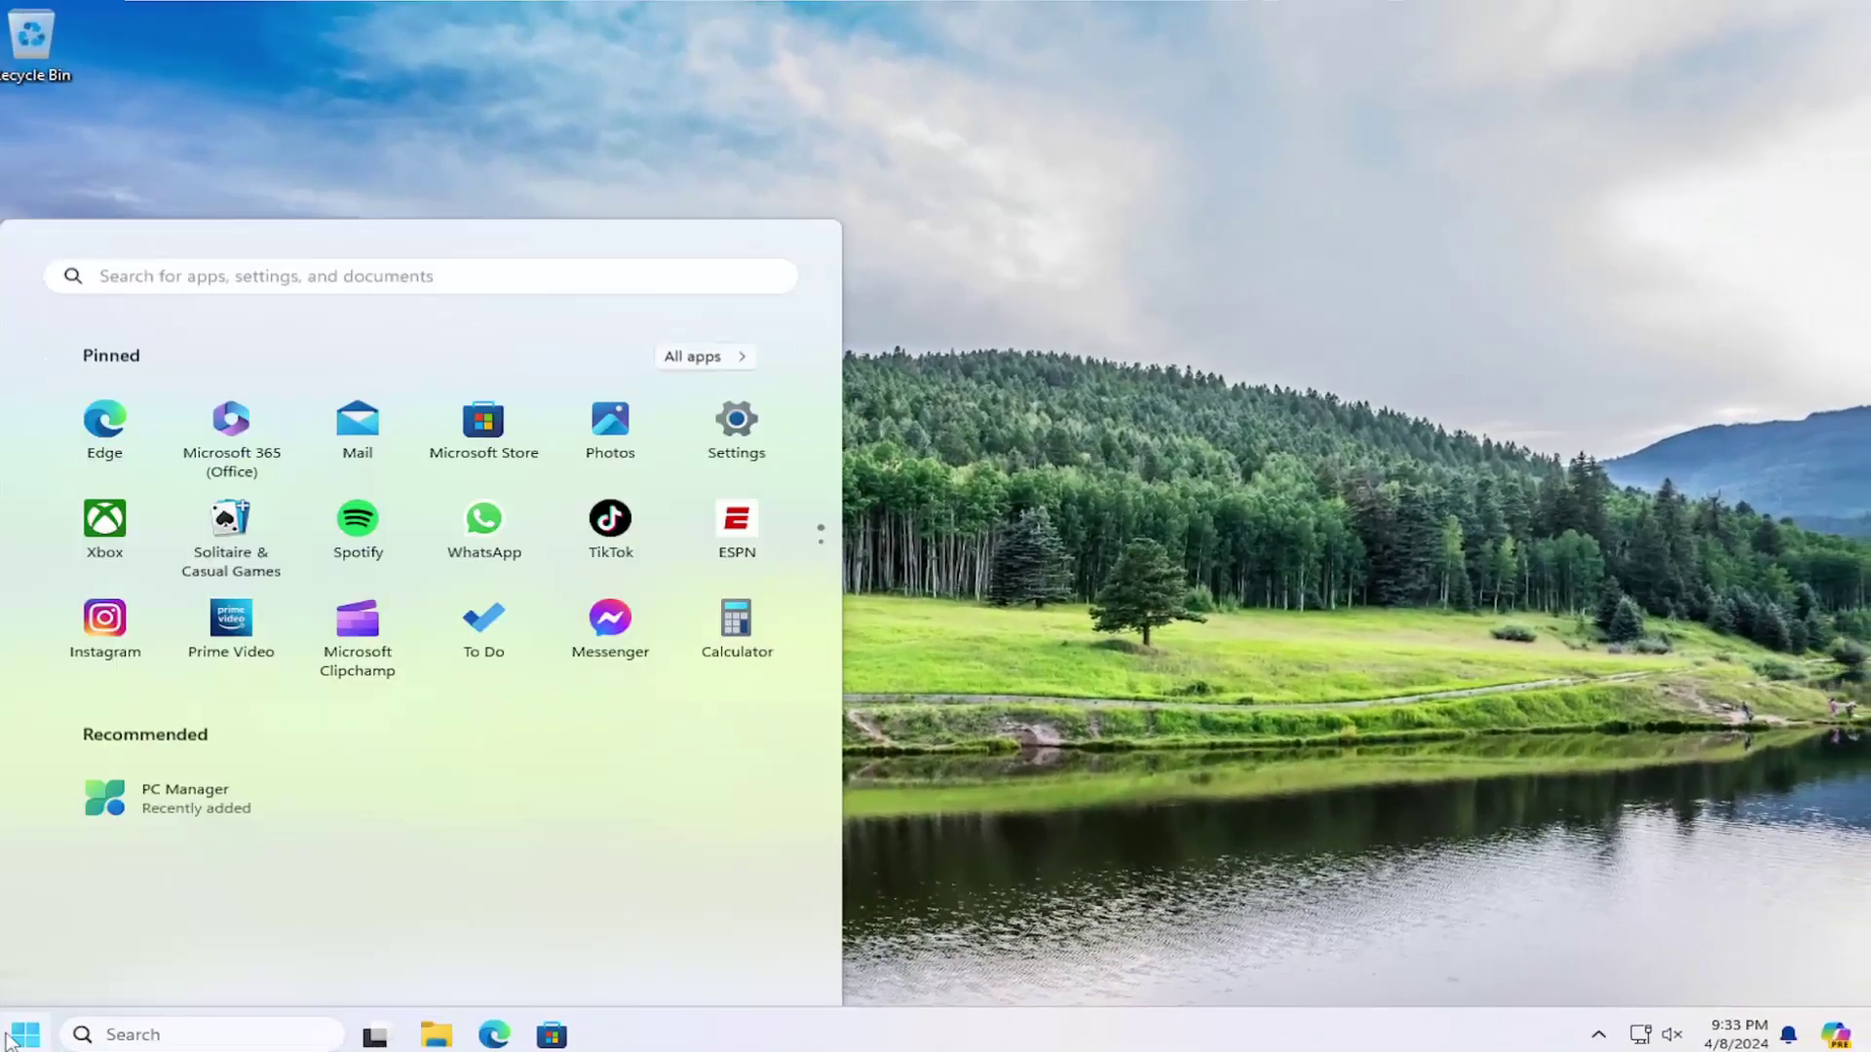
Step: Open the Group Policy Editor from a 'gped' search, widening its tree pane and repositioning the window
text(gpedit)
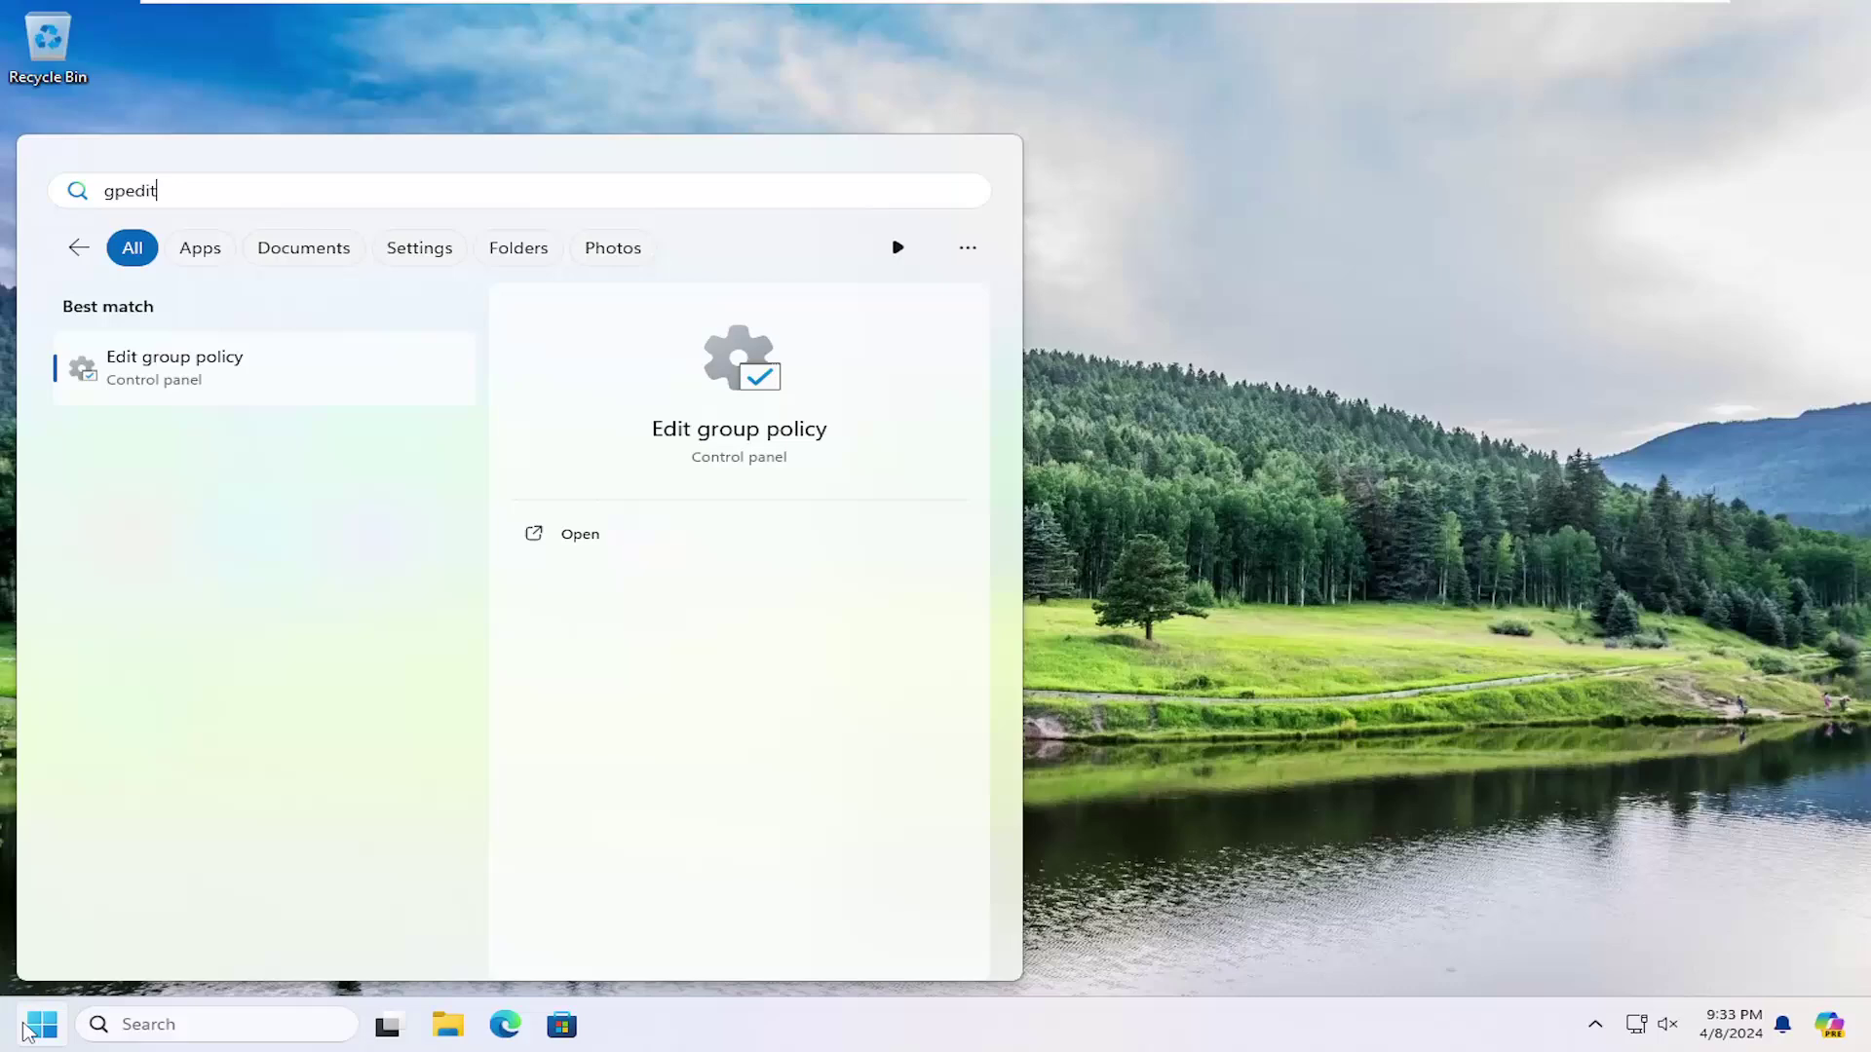
click(177, 369)
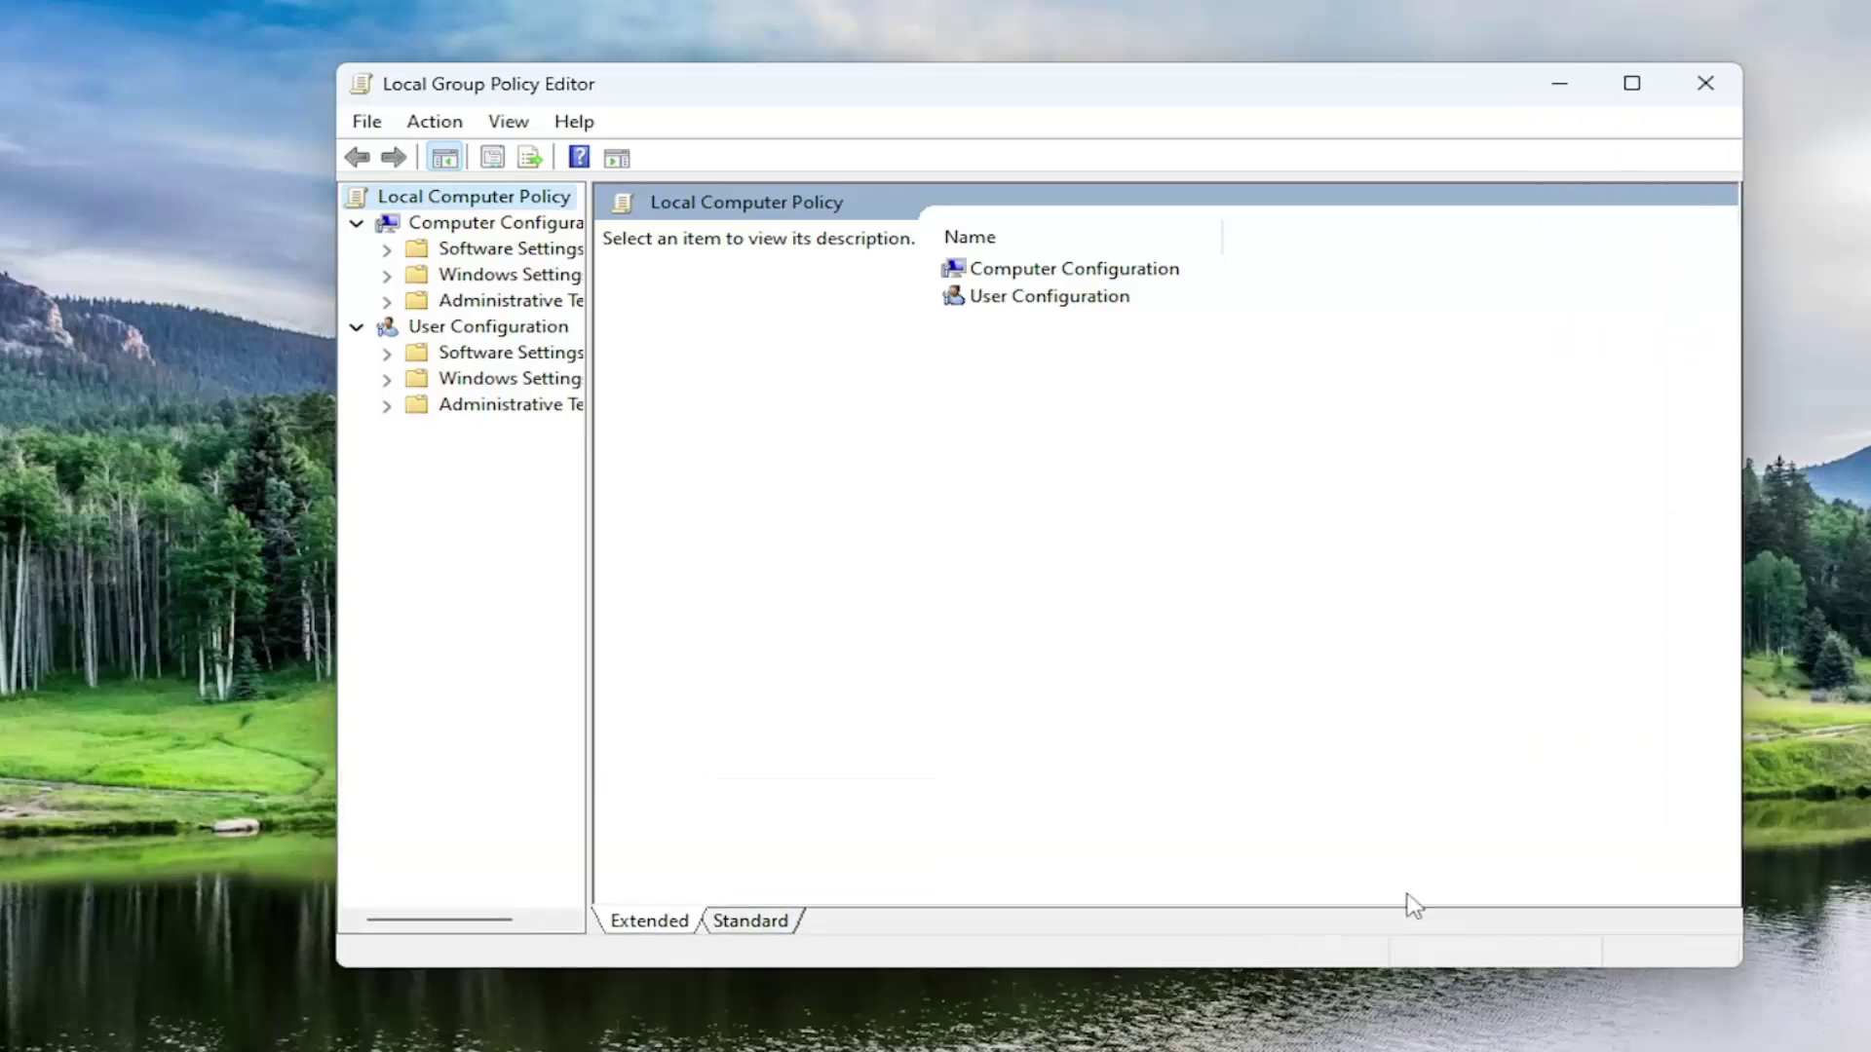
drag(589, 634, 743, 635)
drag(890, 84, 814, 92)
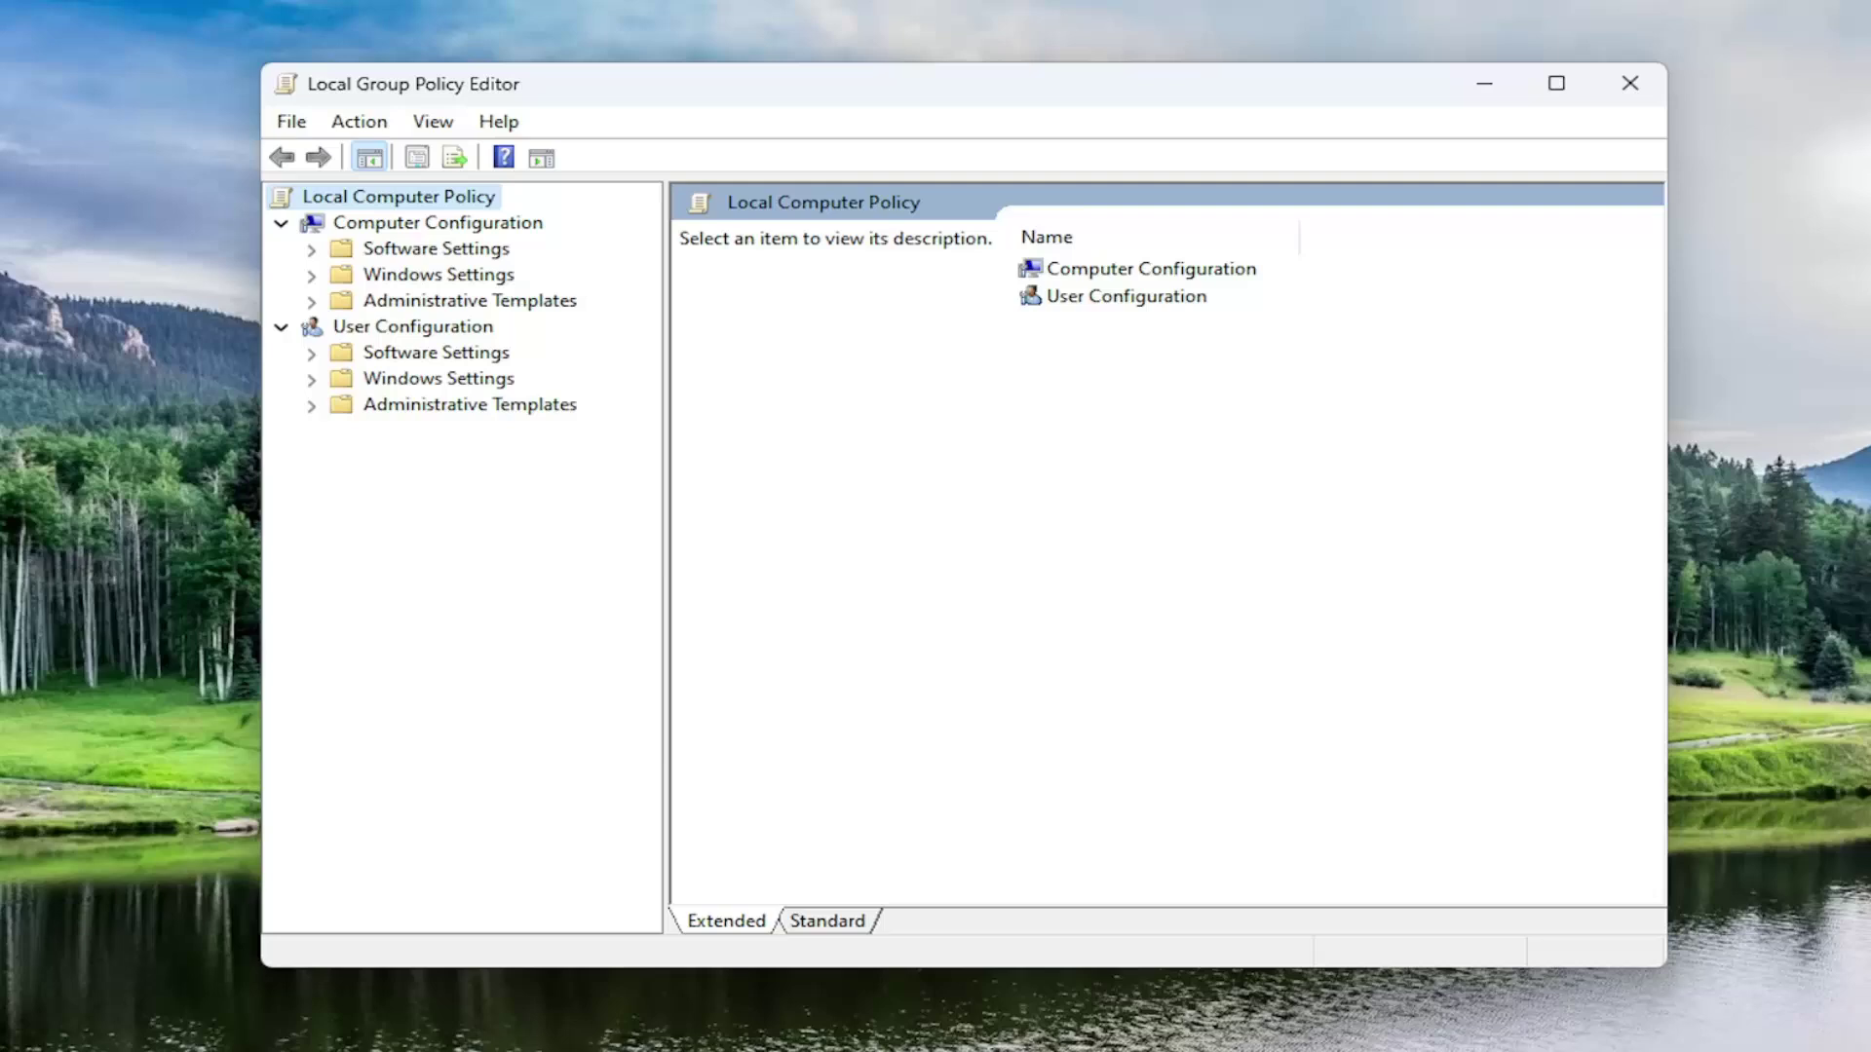
Step: Expand Computer Configuration › Administrative Templates › Windows Components and select Sync your settings
double_click(429, 227)
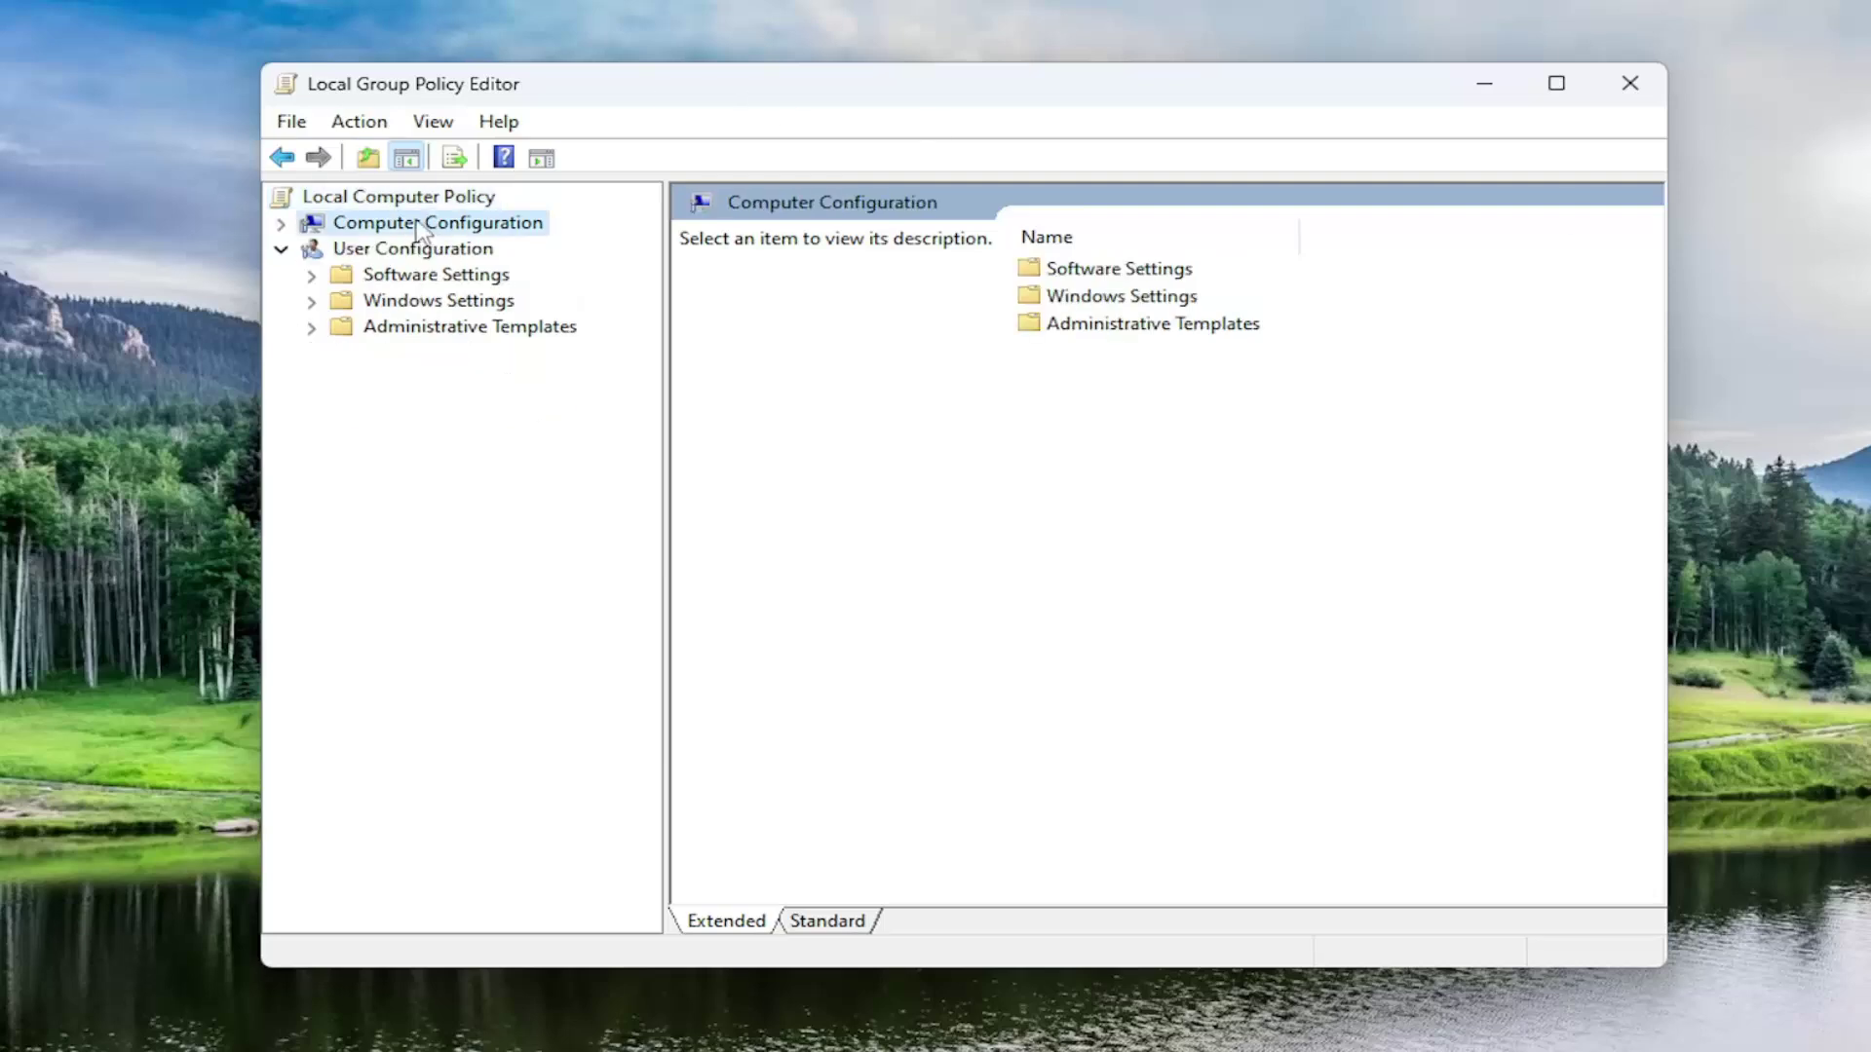
double_click(419, 228)
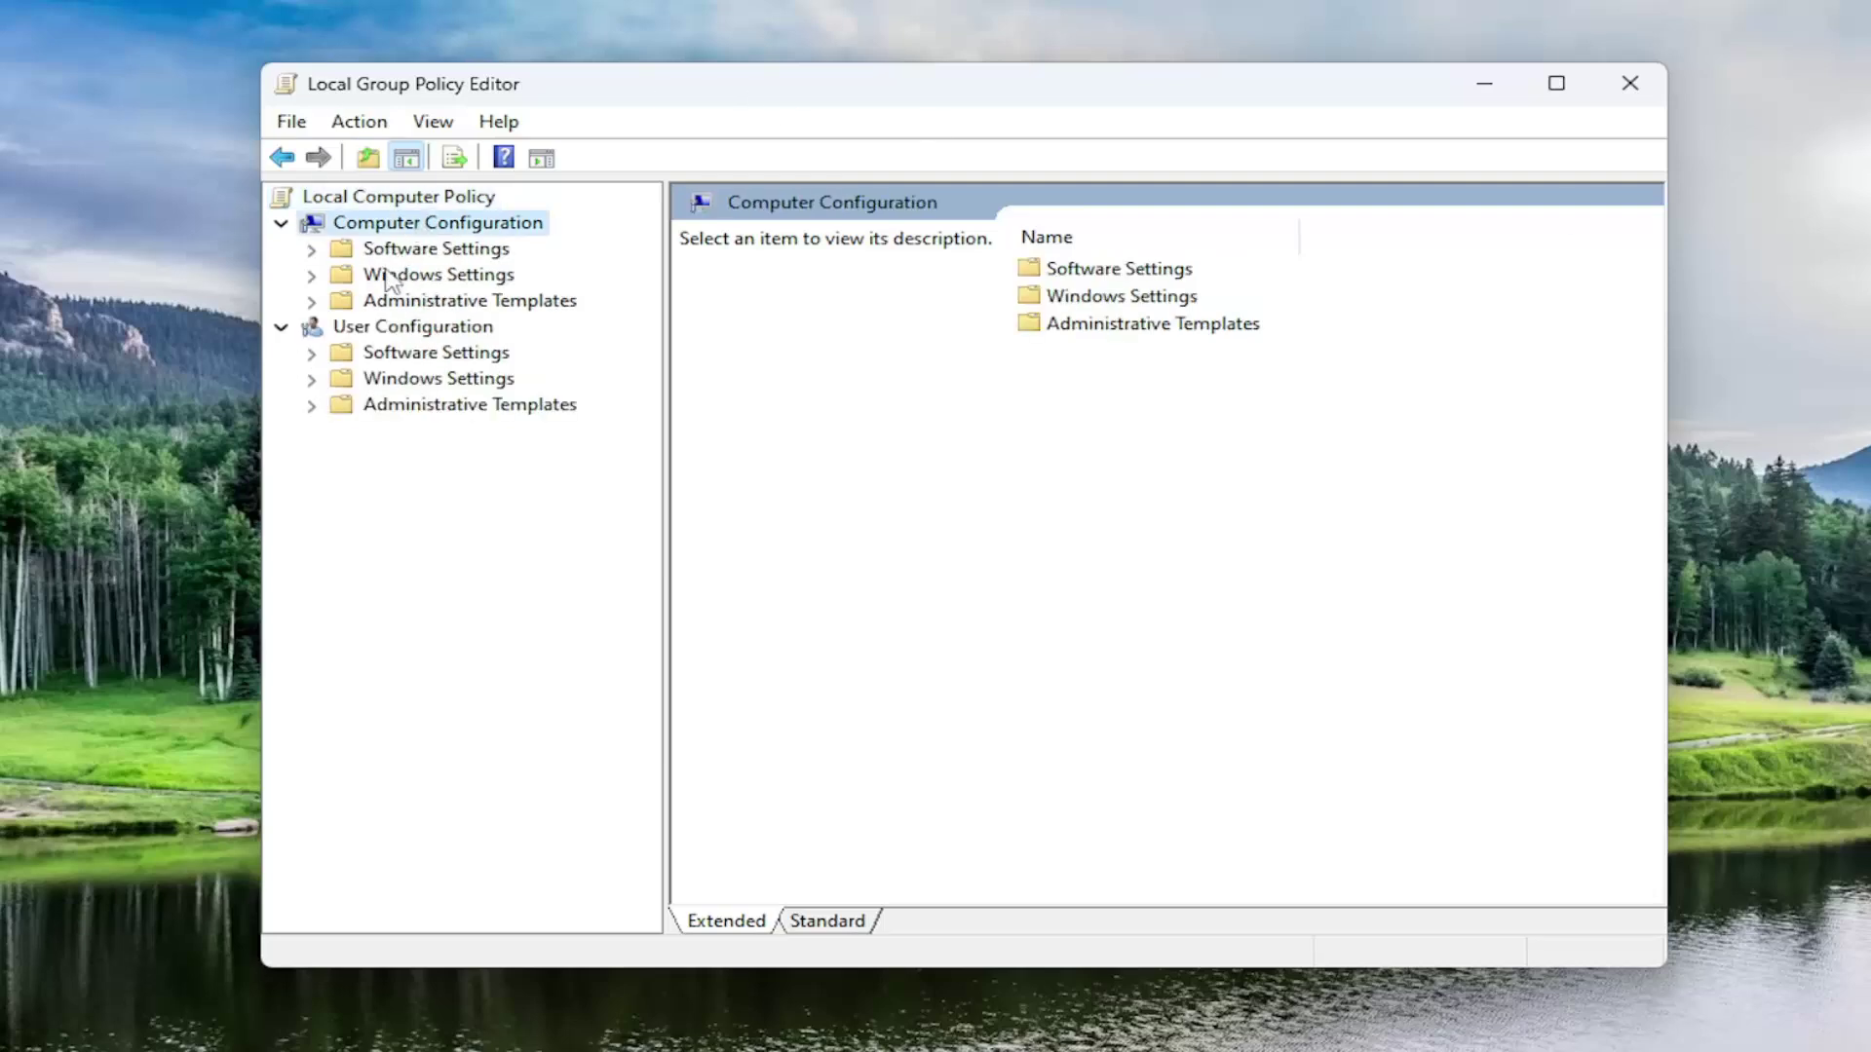
double_click(420, 302)
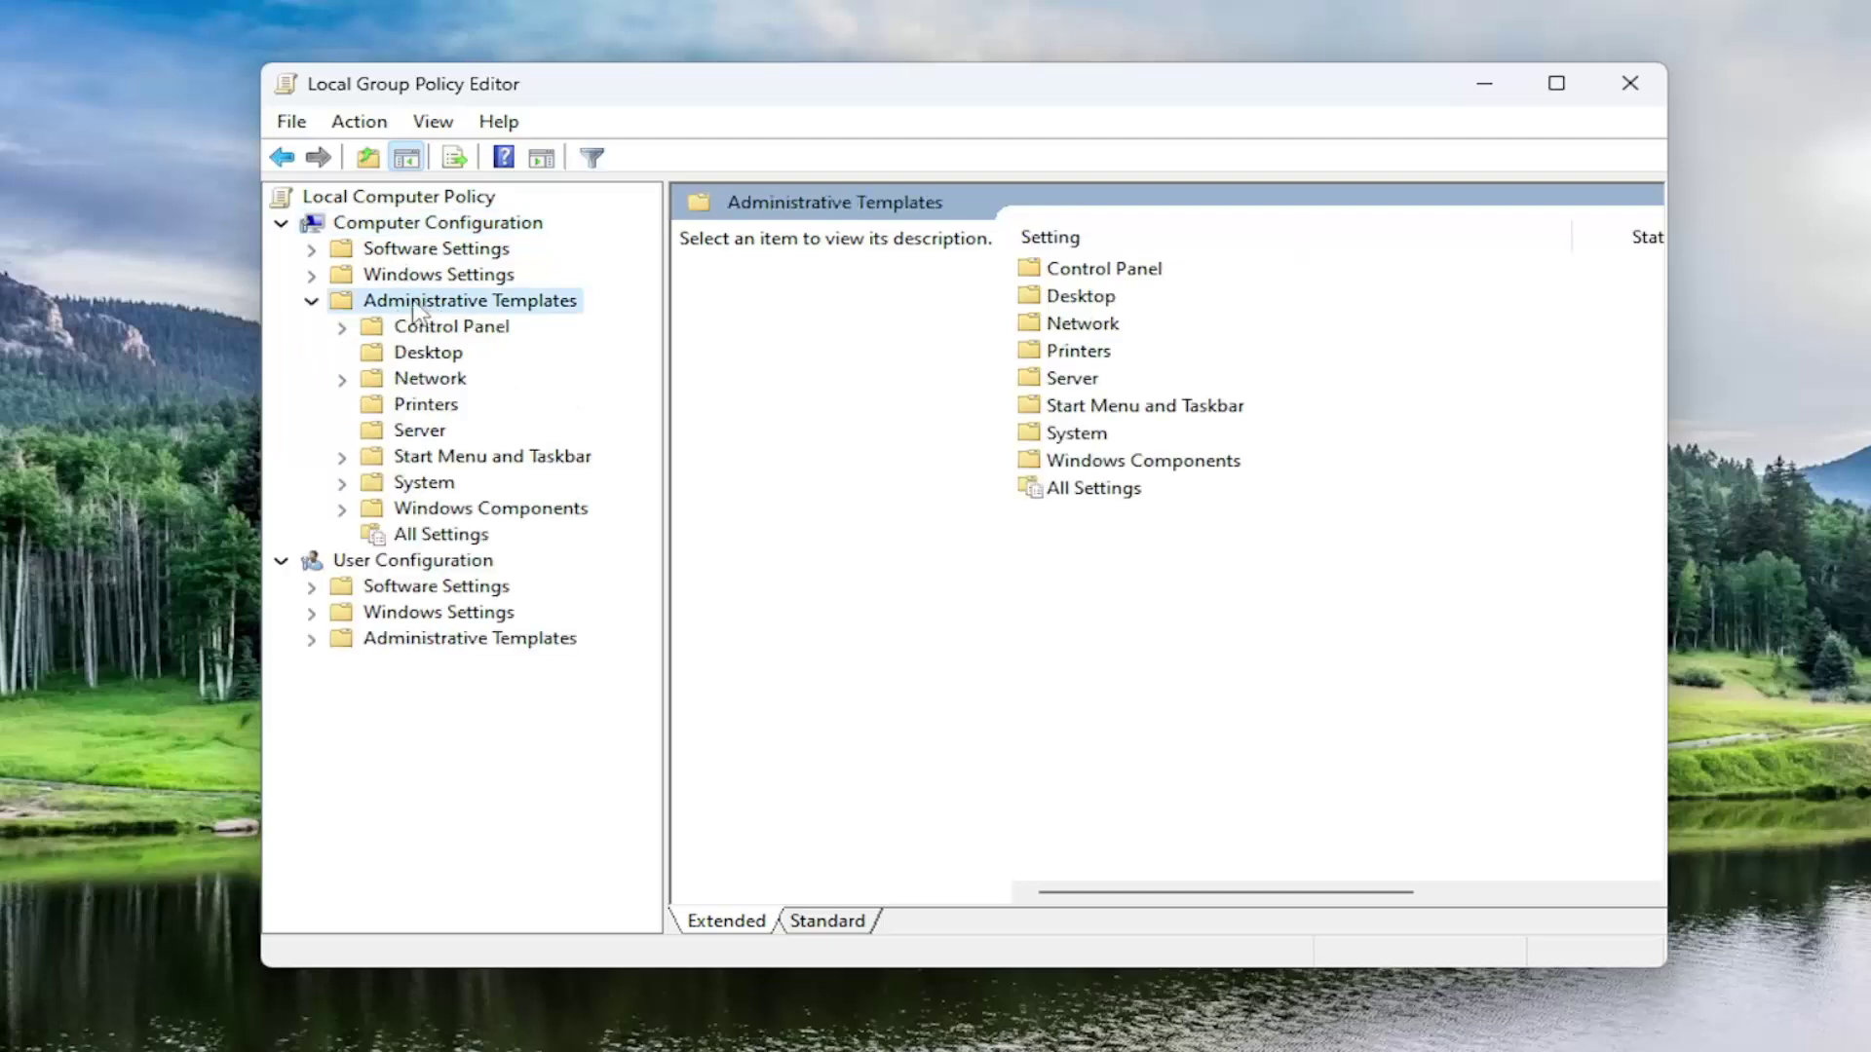
double_click(448, 511)
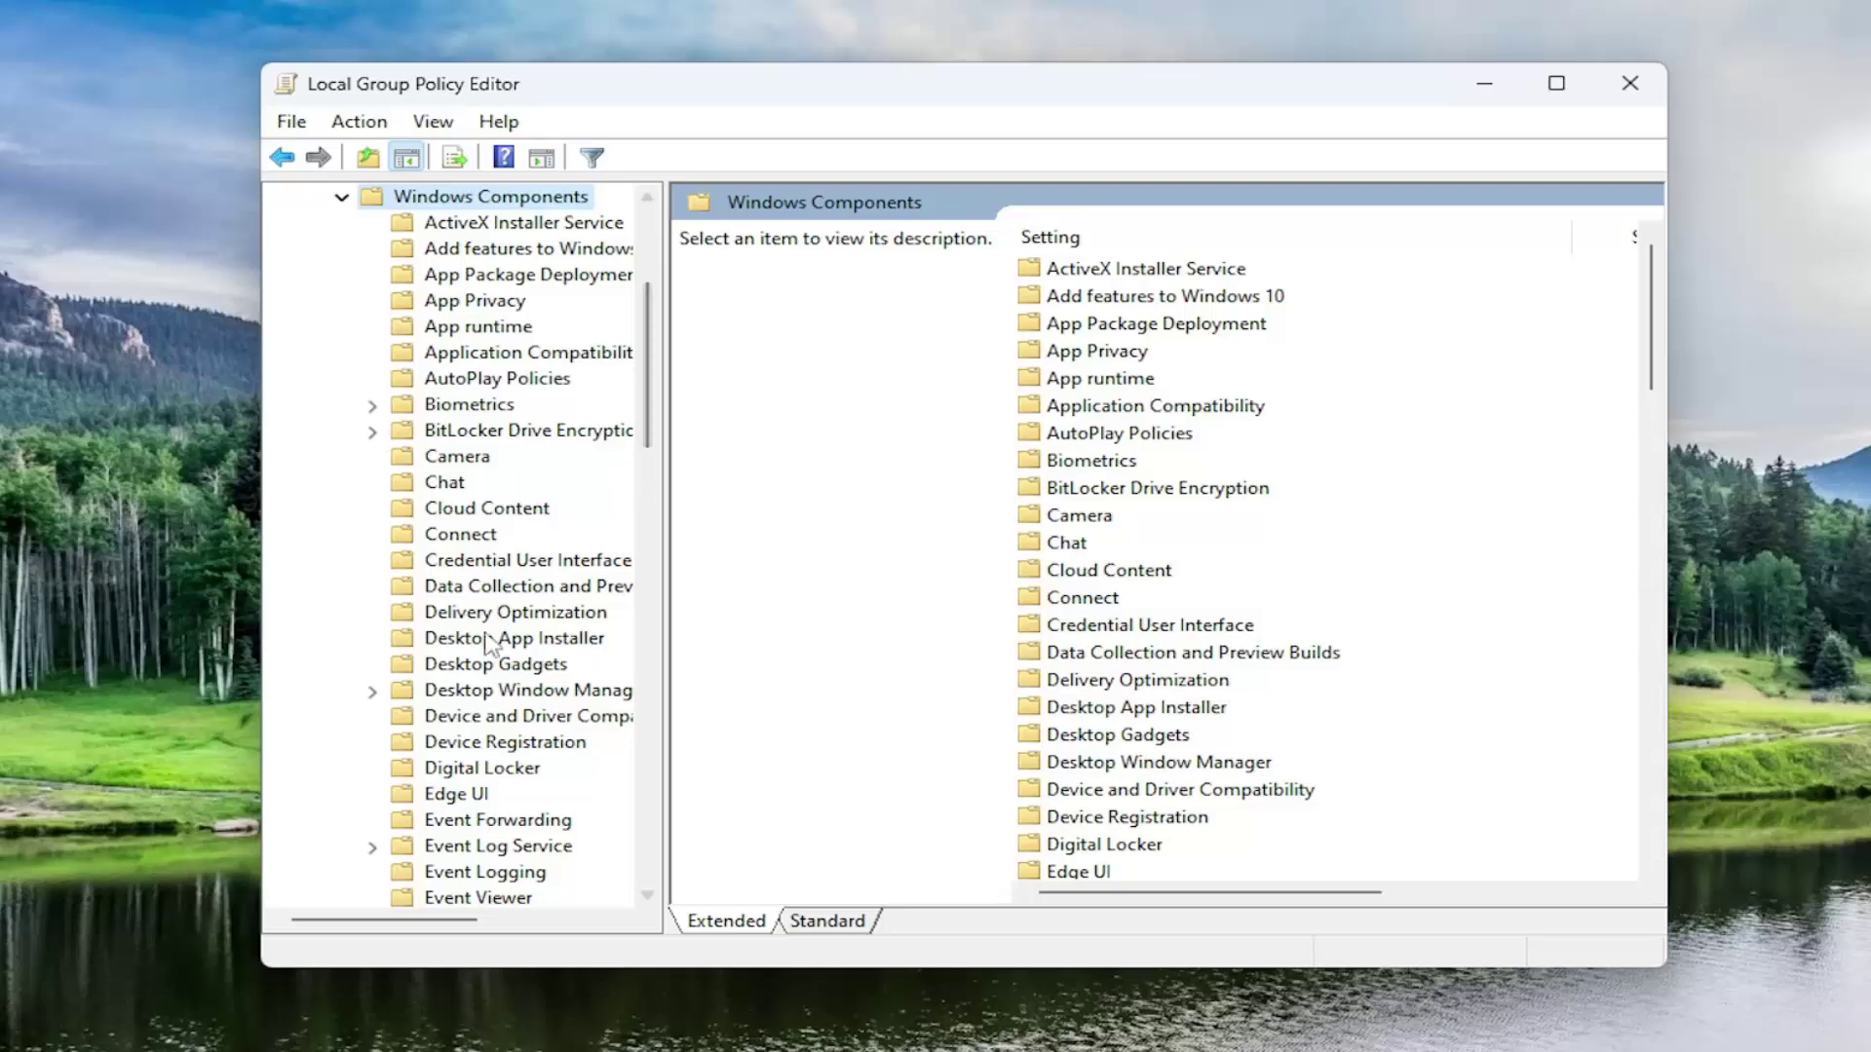
scroll(487, 643, down, 12)
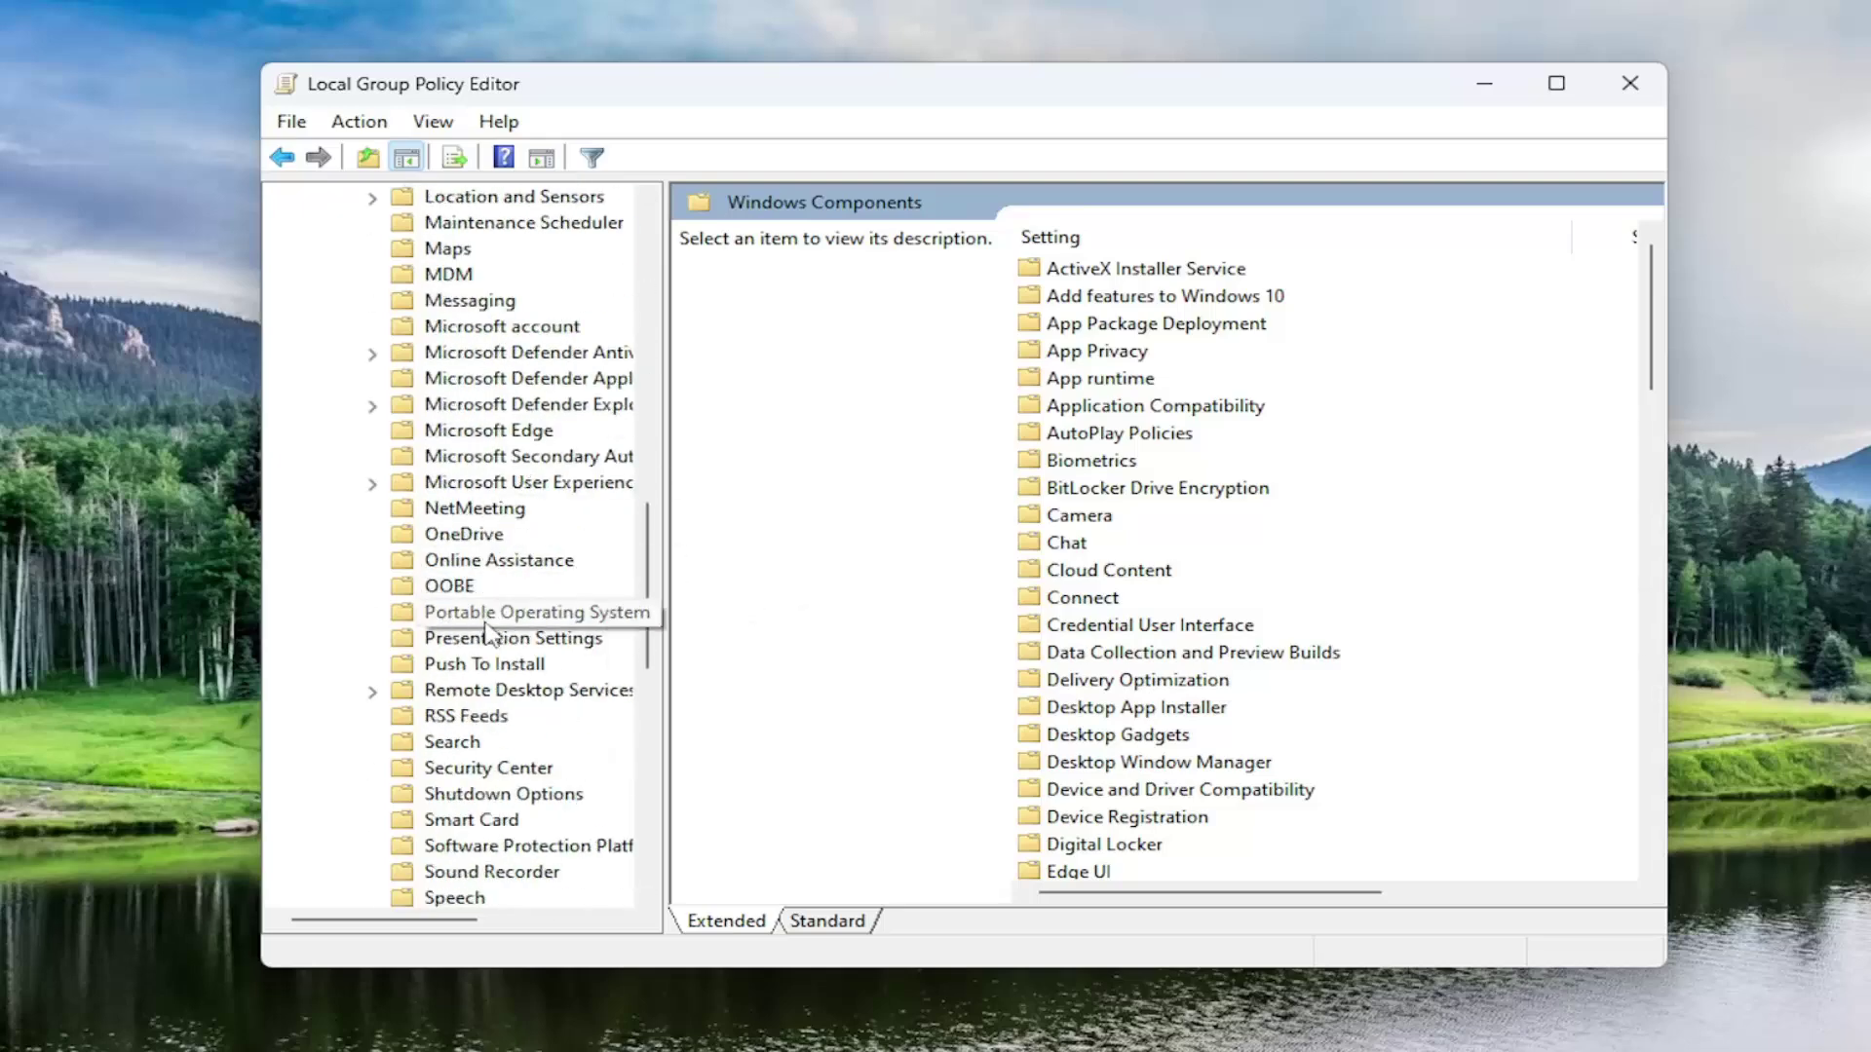
scroll(489, 636, down, 2)
click(441, 797)
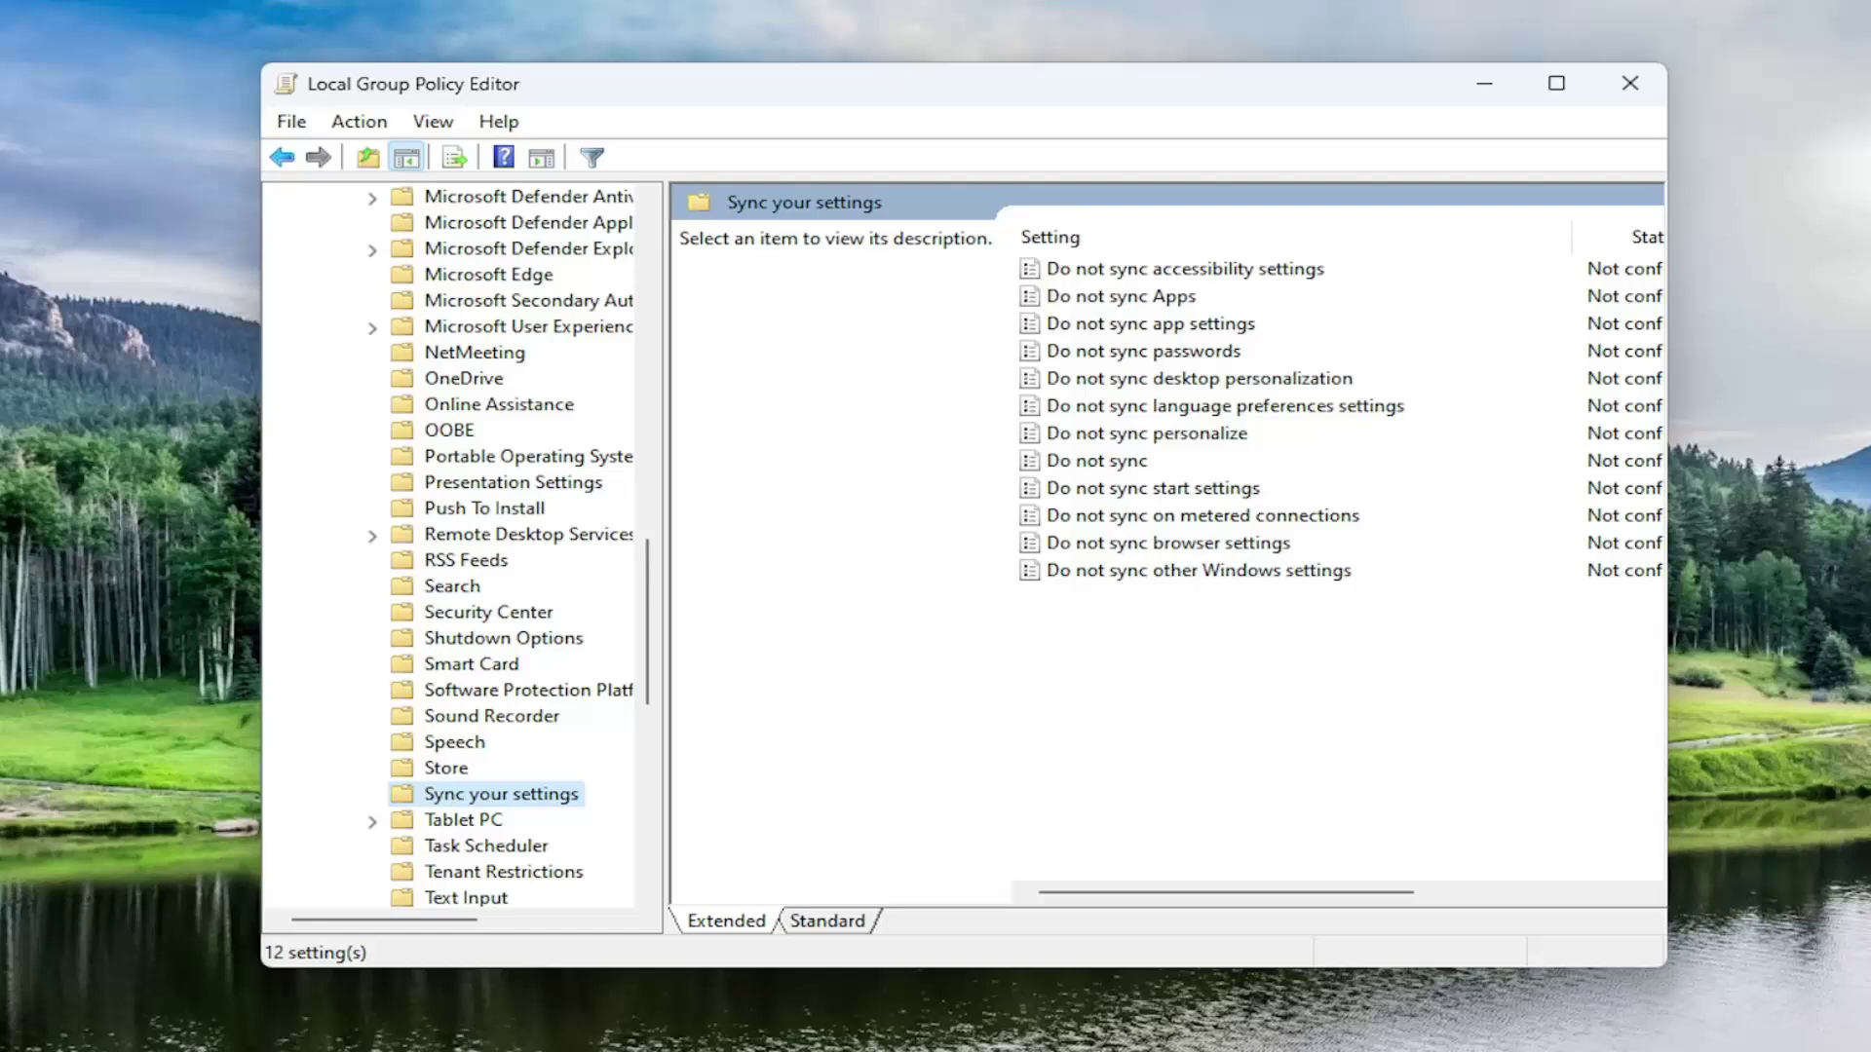
Step: Confirm the Do not sync policy as Not Configured with OK, then exit the editor with Alt+F4
click(1111, 468)
double_click(1117, 473)
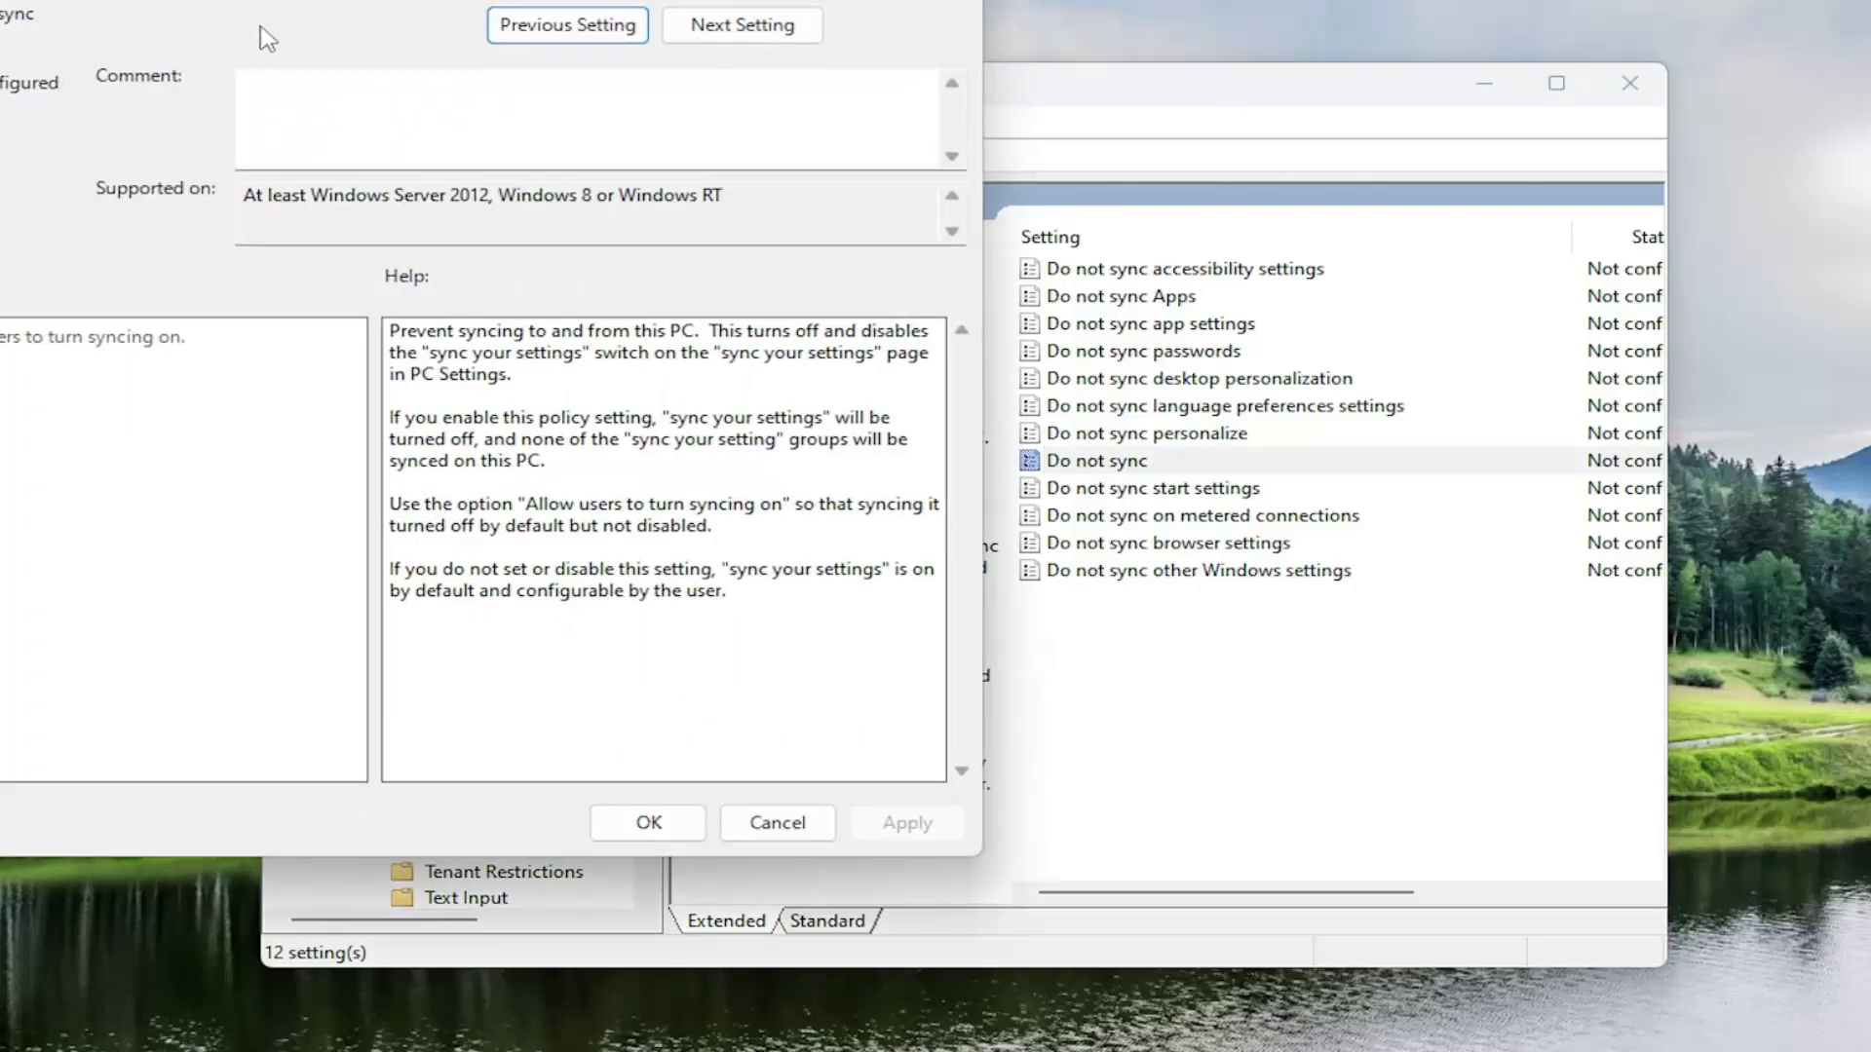
drag(264, 38, 885, 87)
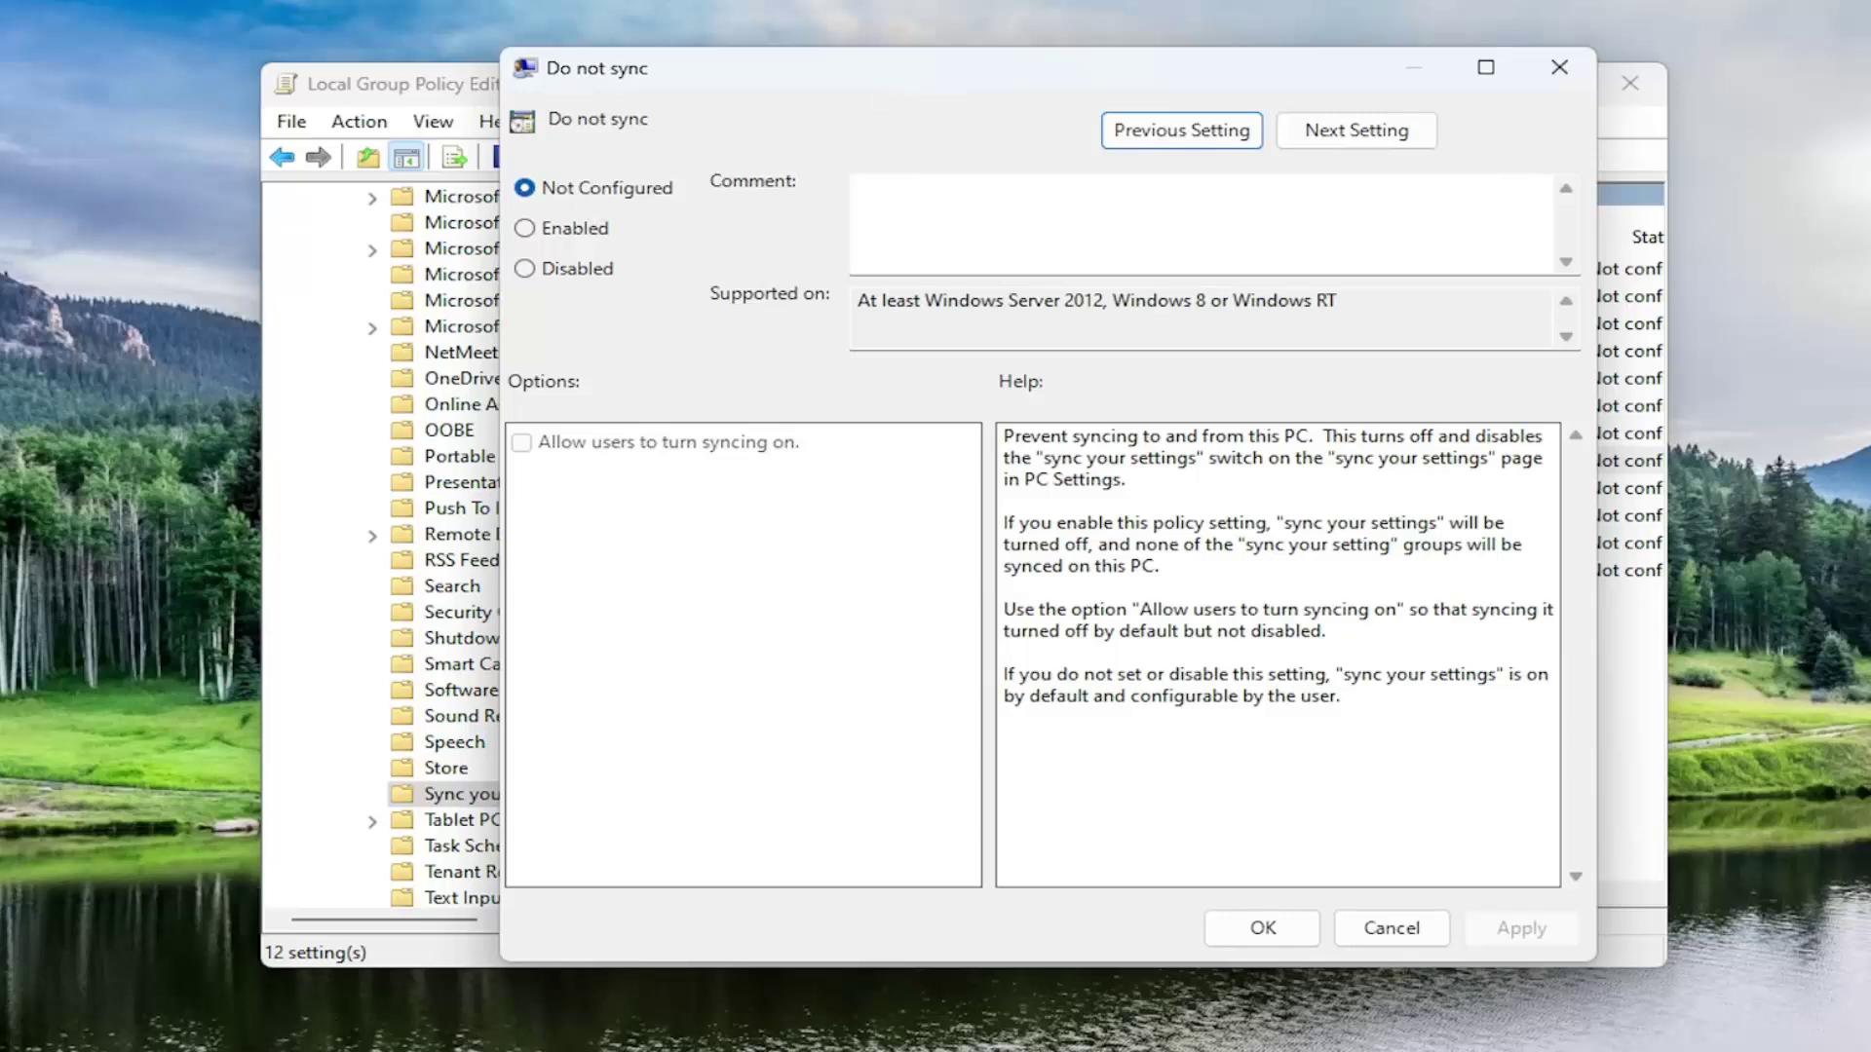
click(1310, 931)
key(alt+F4)
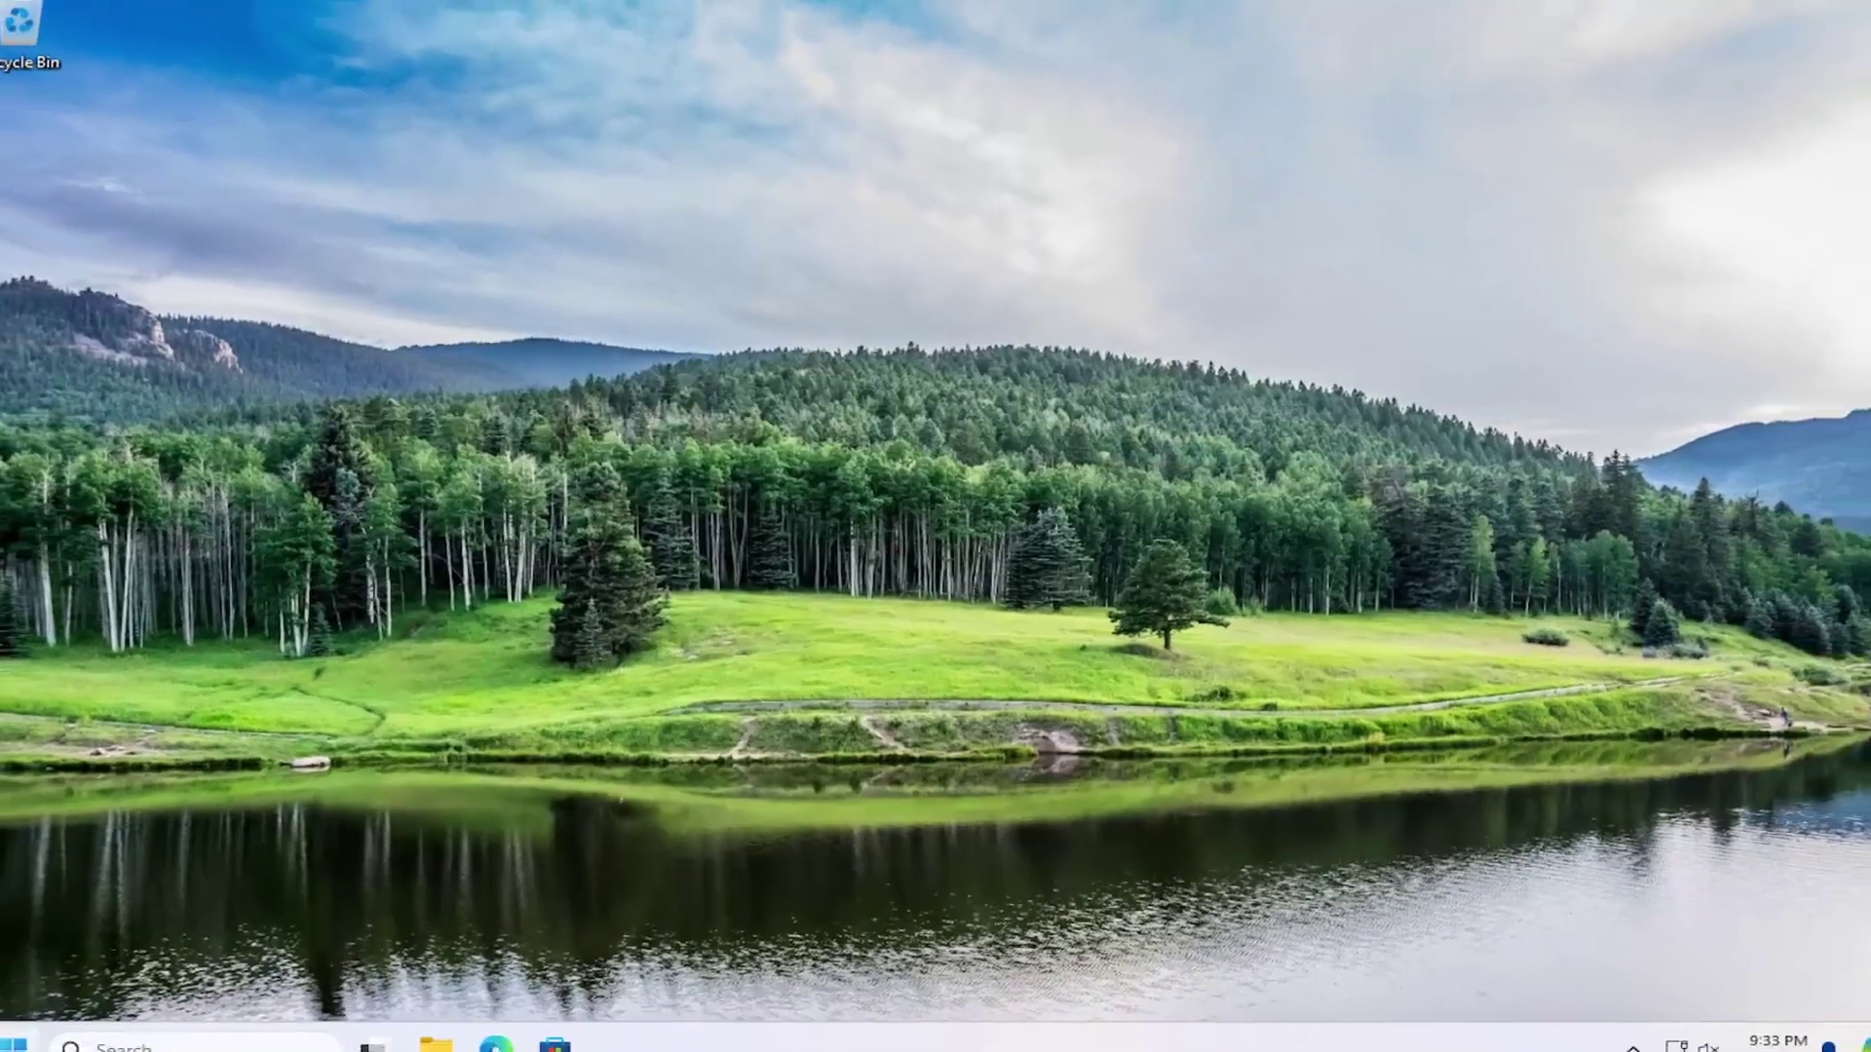
Step: From the Start button's context menu, go to Shut down or sign out to find the Restart option
right_click(42, 1024)
mouse_move(137, 920)
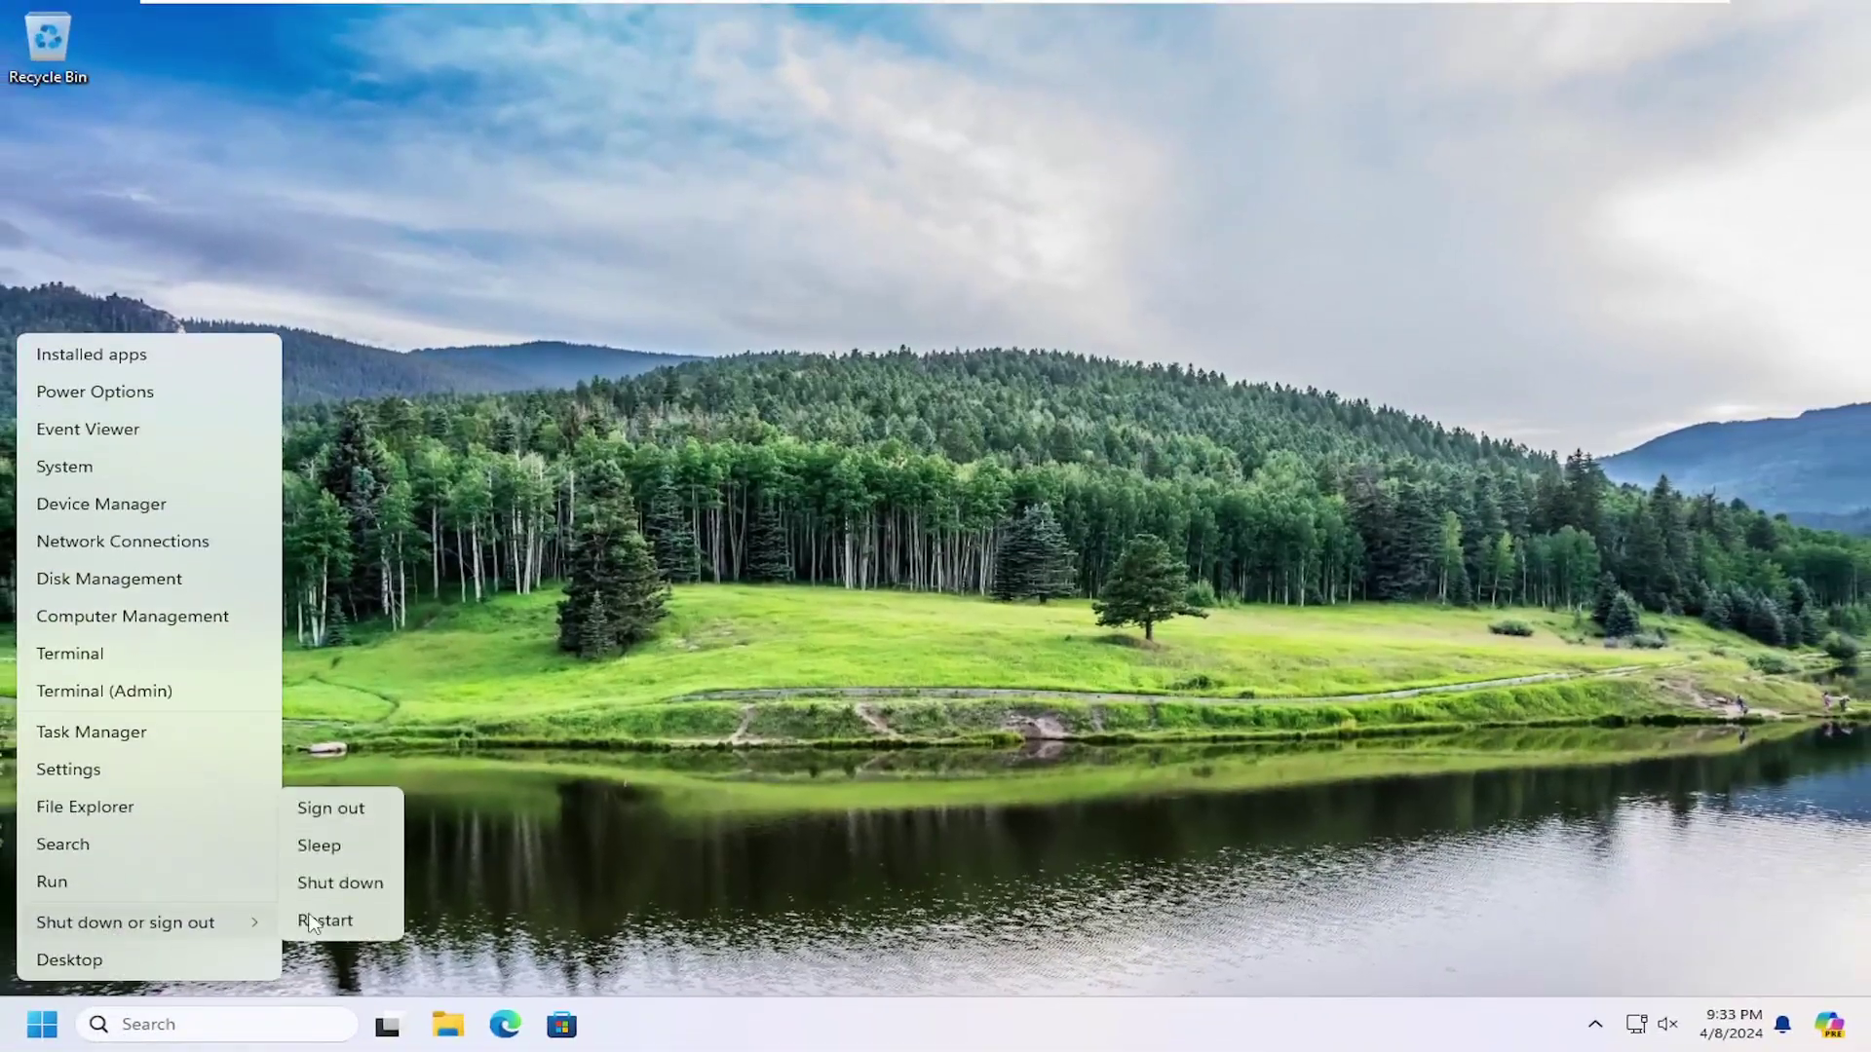